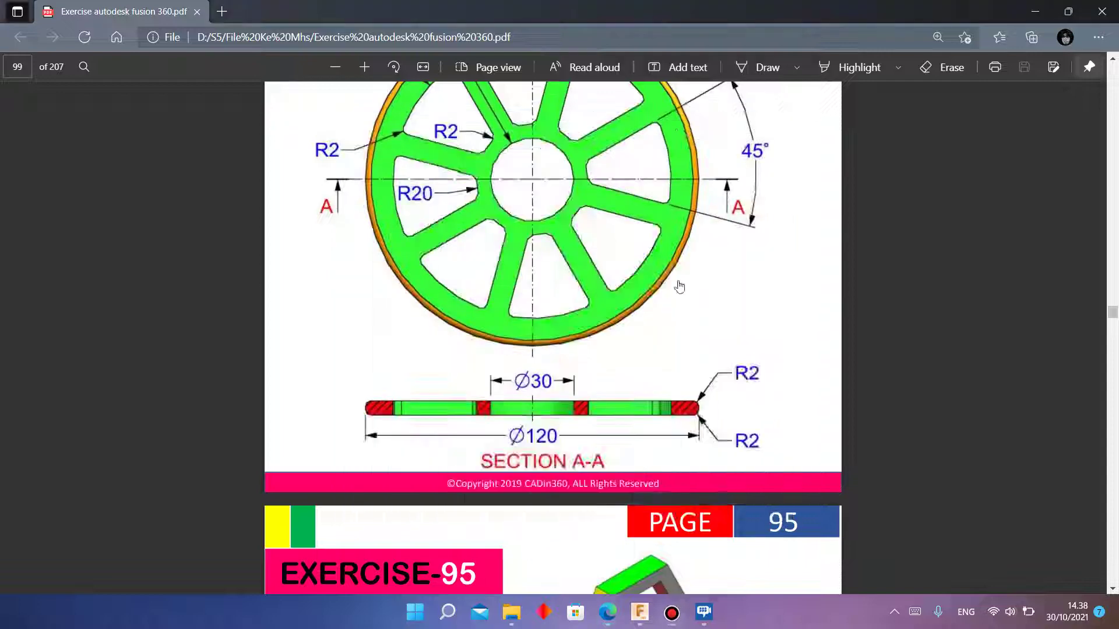
Step: Review the Exercise 94 wheel drawing in the PDF, then switch to Fusion 360
scroll(699, 308, up, 3)
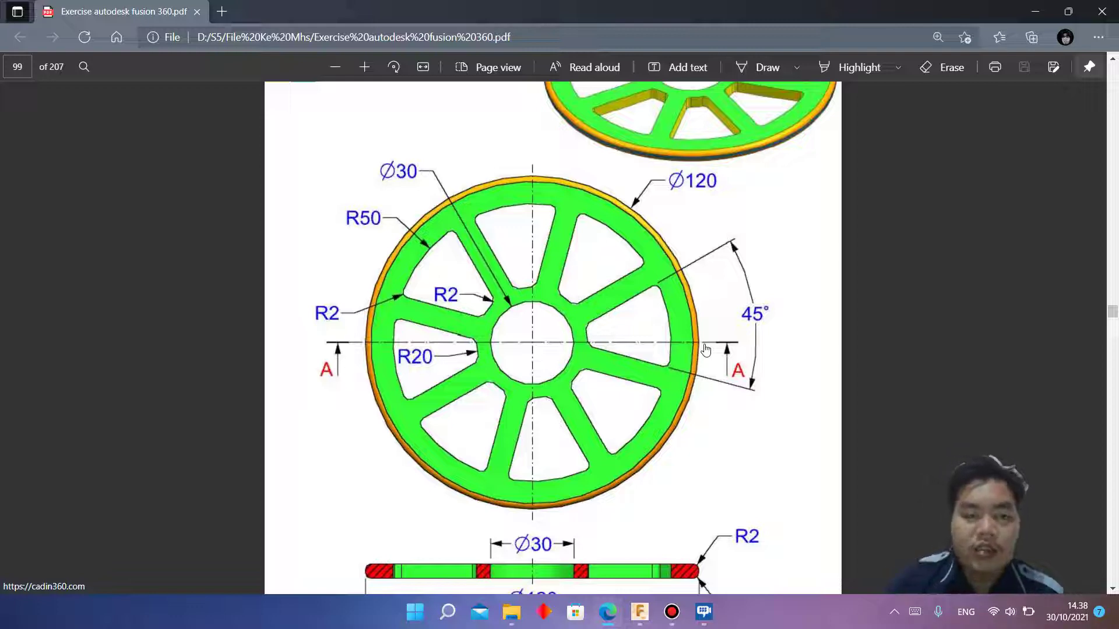
scroll(639, 303, up, 3)
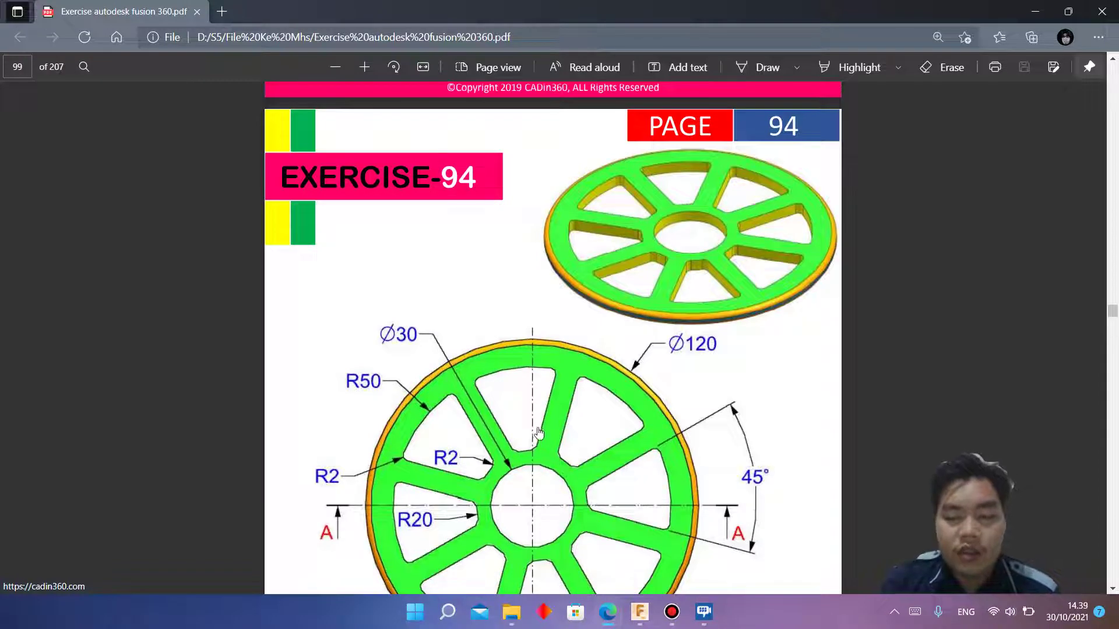
scroll(592, 474, down, 2)
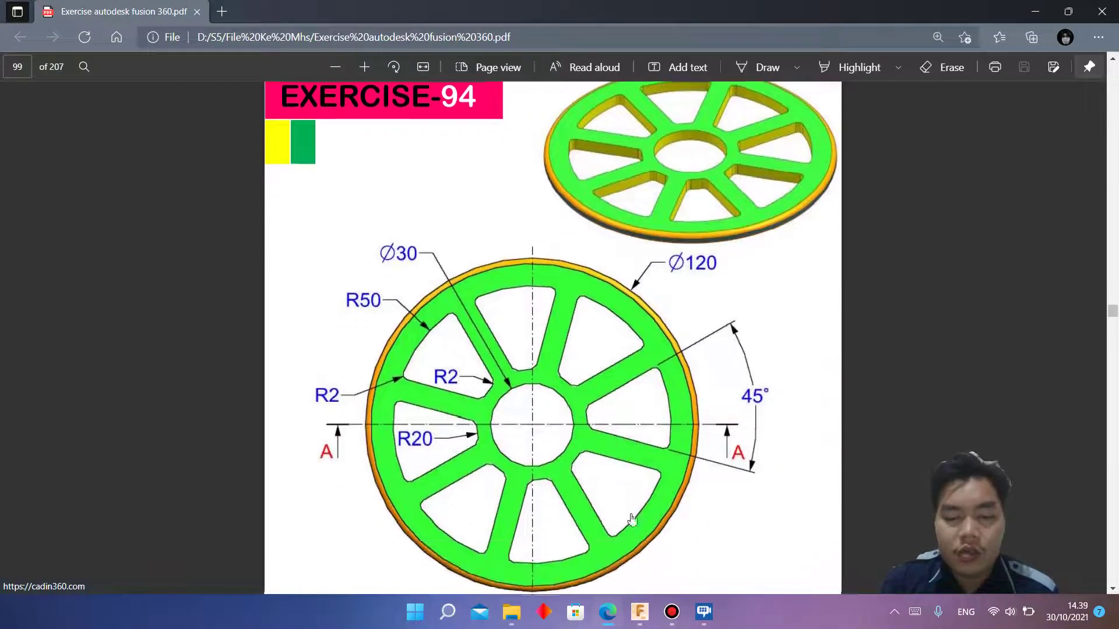
click(639, 612)
Step: Start a sketch on the top (XY) plane and return to the wheel PDF
click(89, 60)
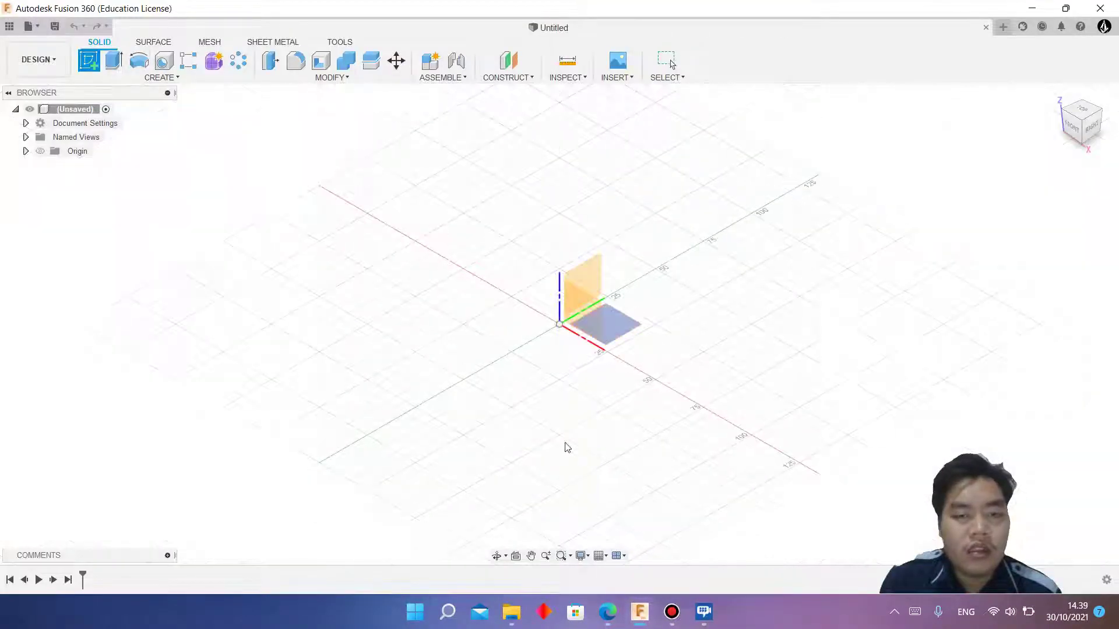
key(alt+Tab)
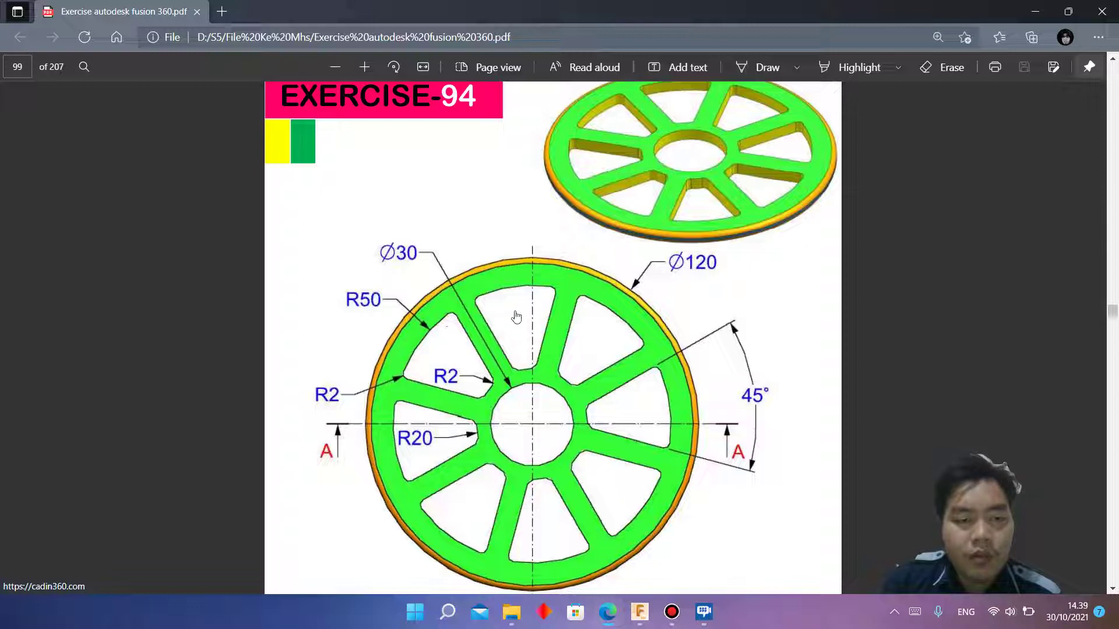
Step: Draw concentric Ø30 mm and Ø40 mm circles centred on the origin
click(639, 612)
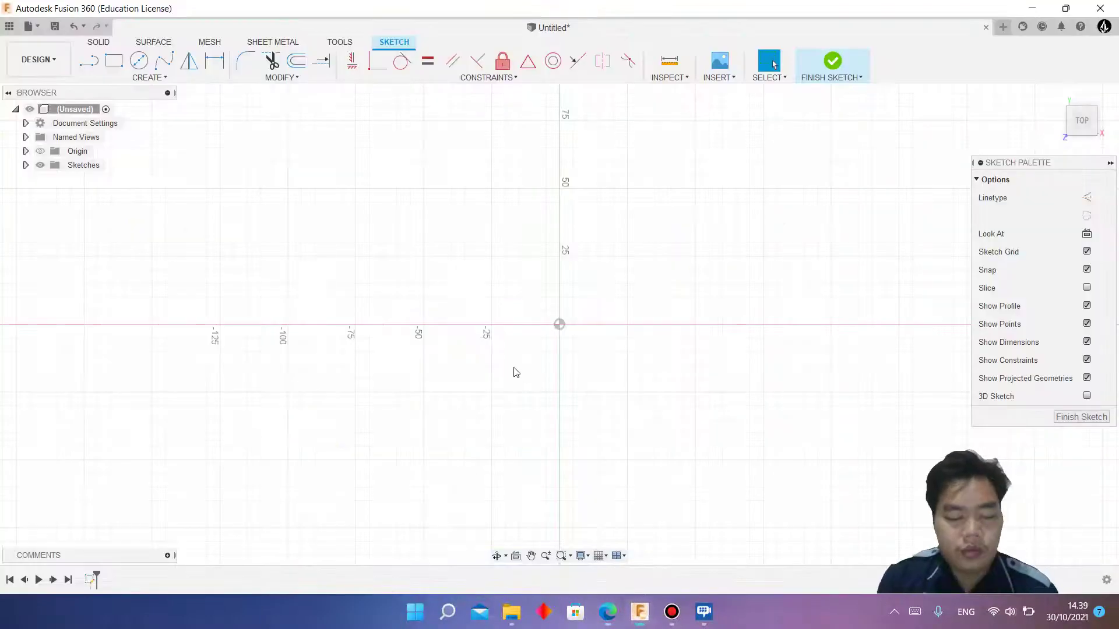
click(560, 324)
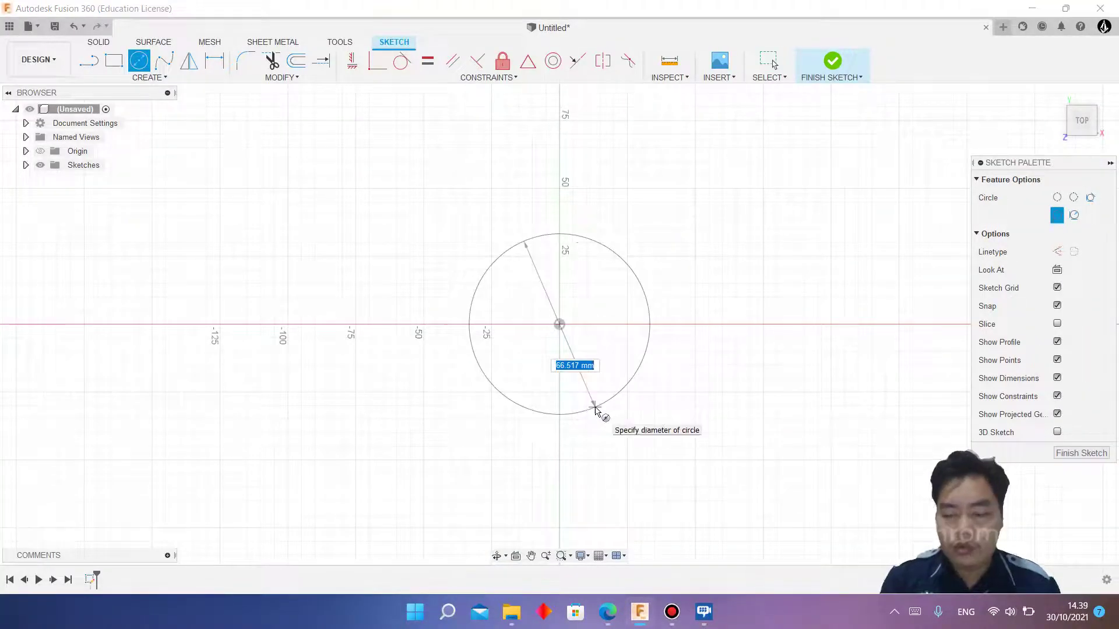
text(30)
key(Return)
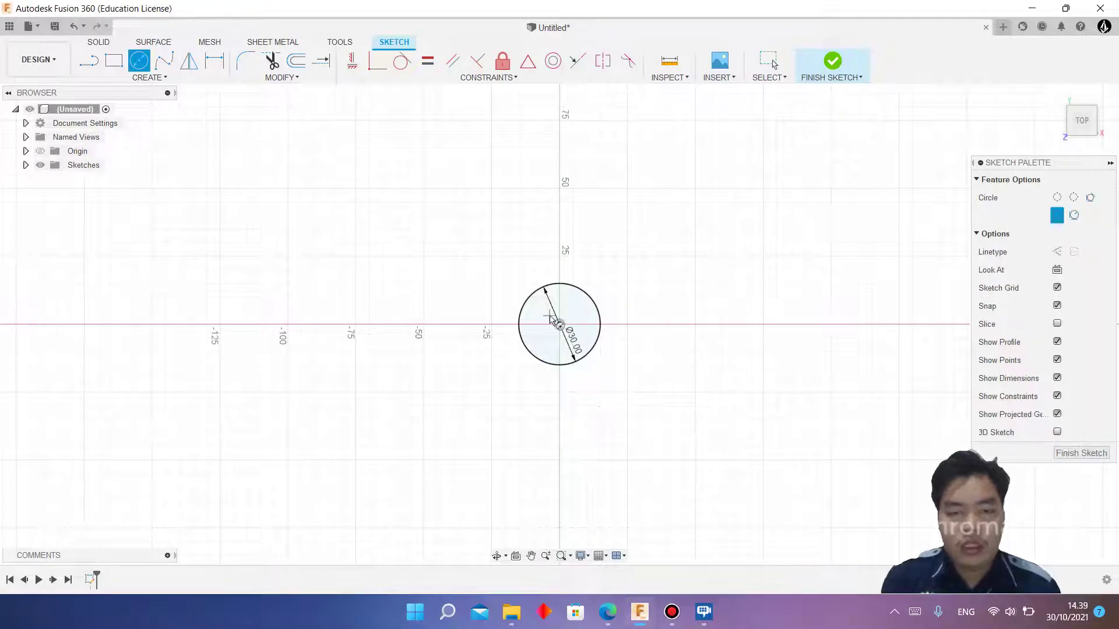
click(559, 324)
text(40)
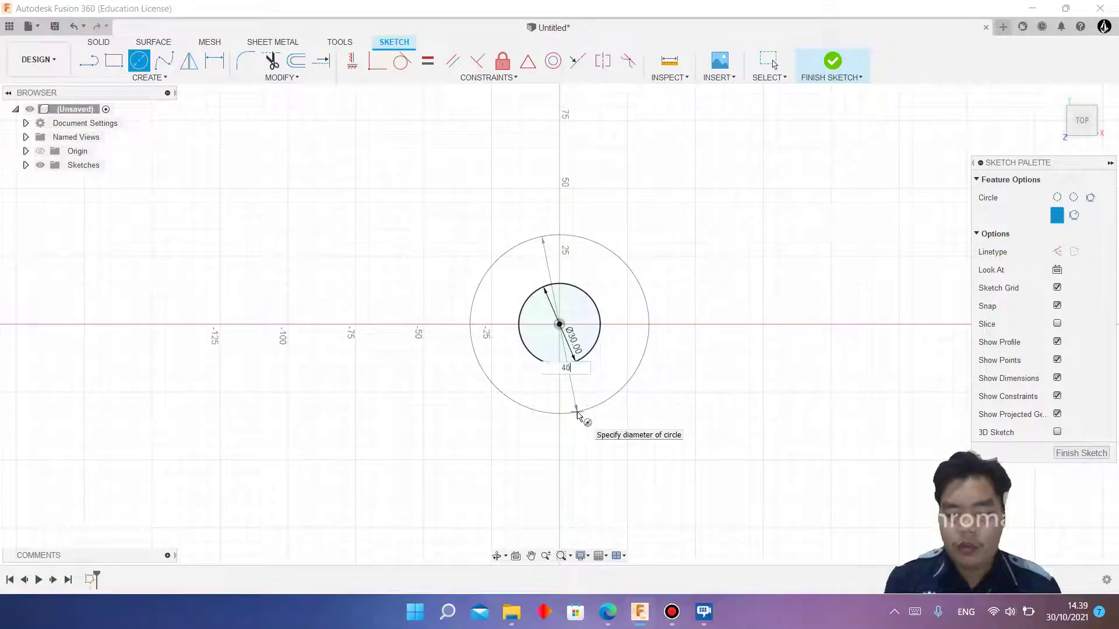
key(Return)
key(Escape)
Step: Add concentric Ø100 mm and Ø120 mm circles at the origin, then check the drawing
key(c)
click(560, 324)
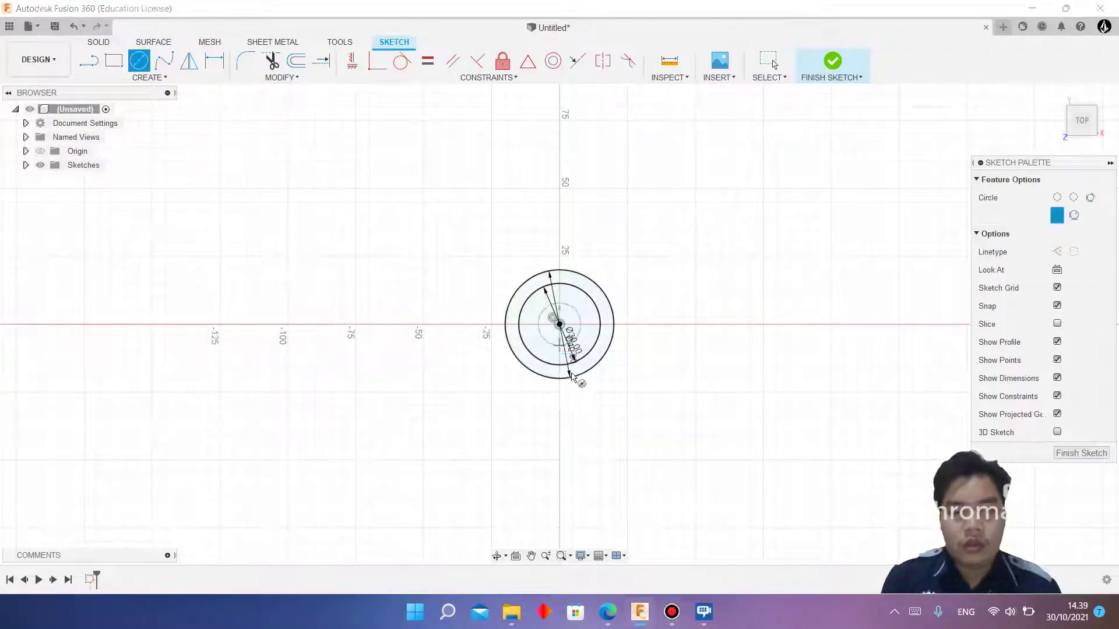
text(100)
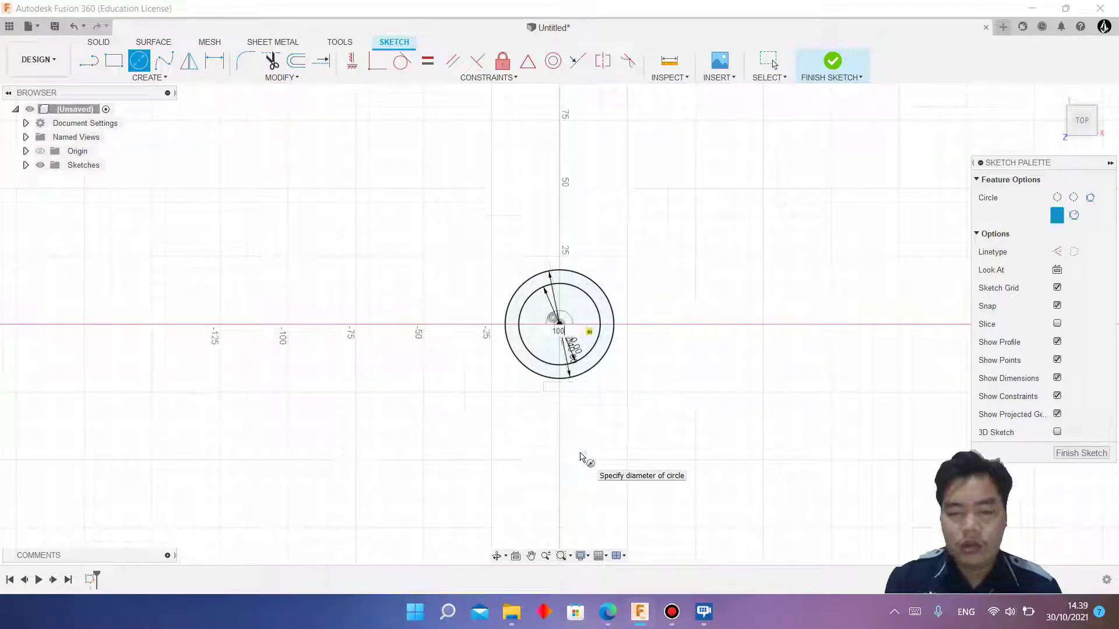
key(Return)
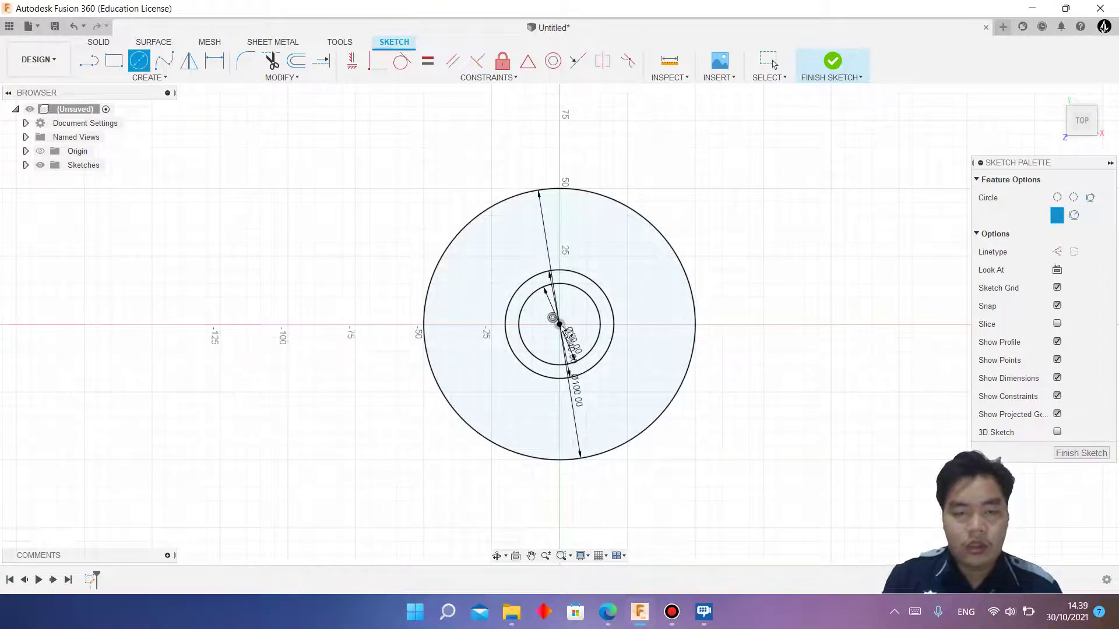
click(560, 324)
text(120)
key(Return)
key(Escape)
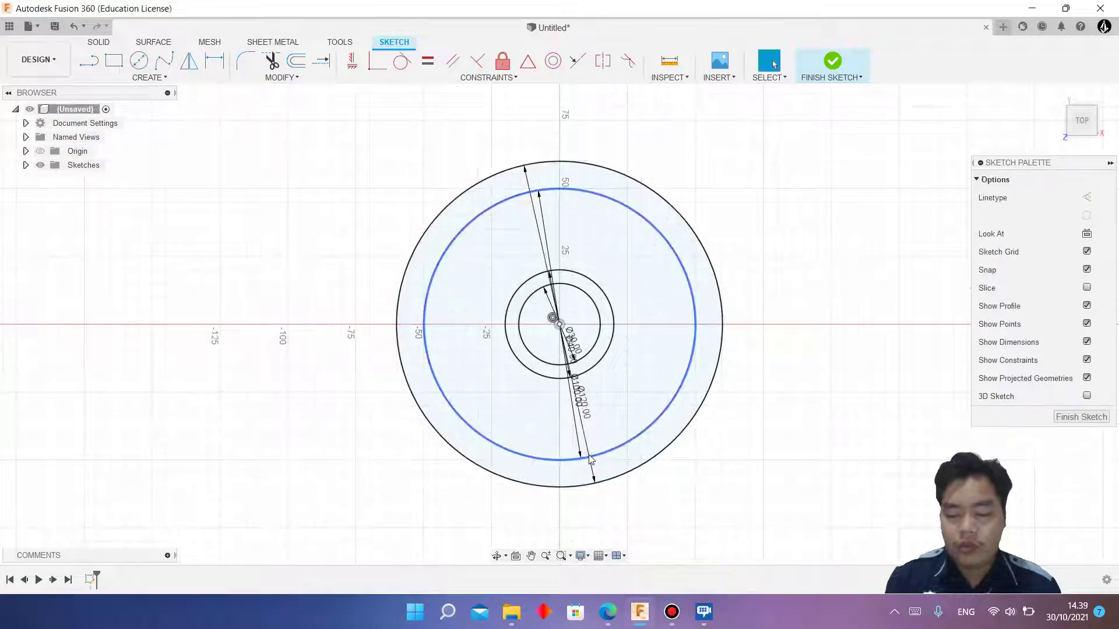
click(612, 614)
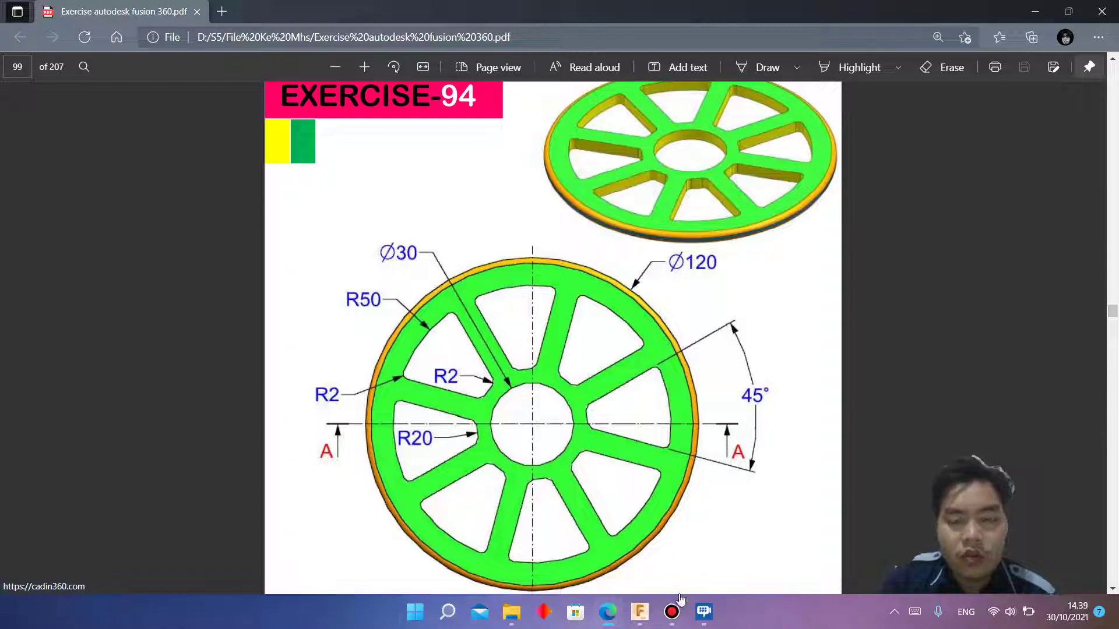
Step: Compare the PDF wheel drawing with the sketch and return to Fusion 360's Line tool
click(605, 621)
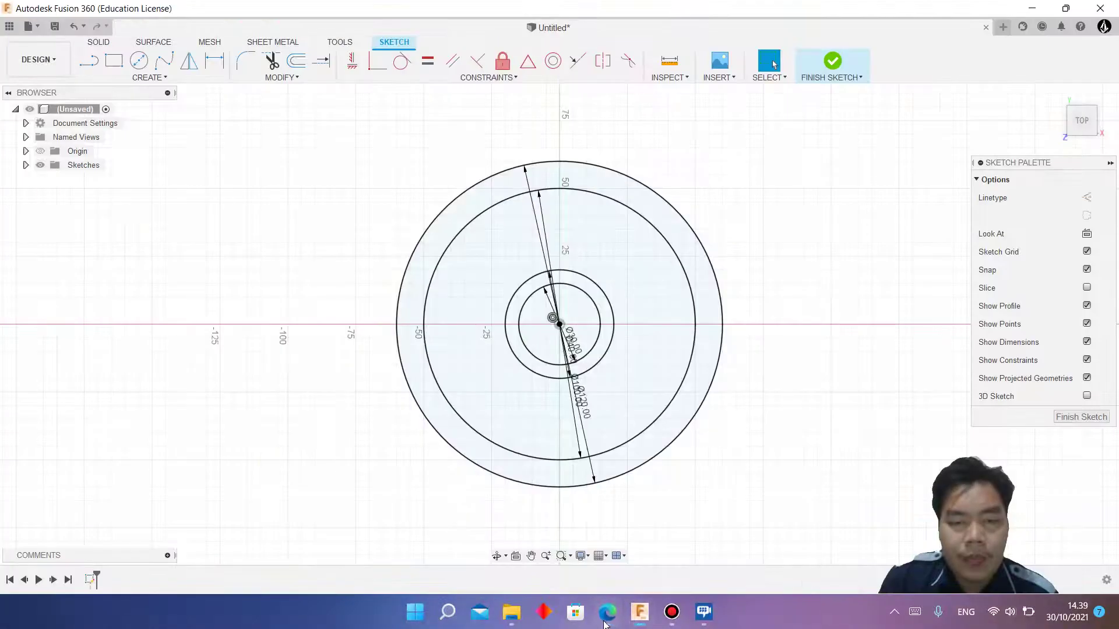
click(604, 624)
click(605, 624)
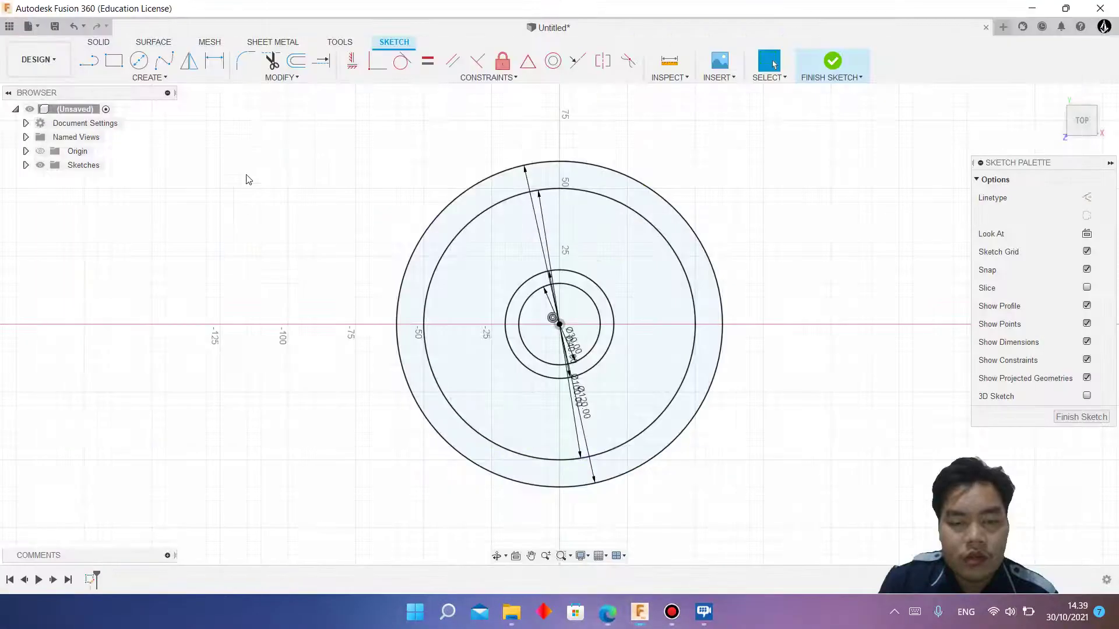
click(89, 60)
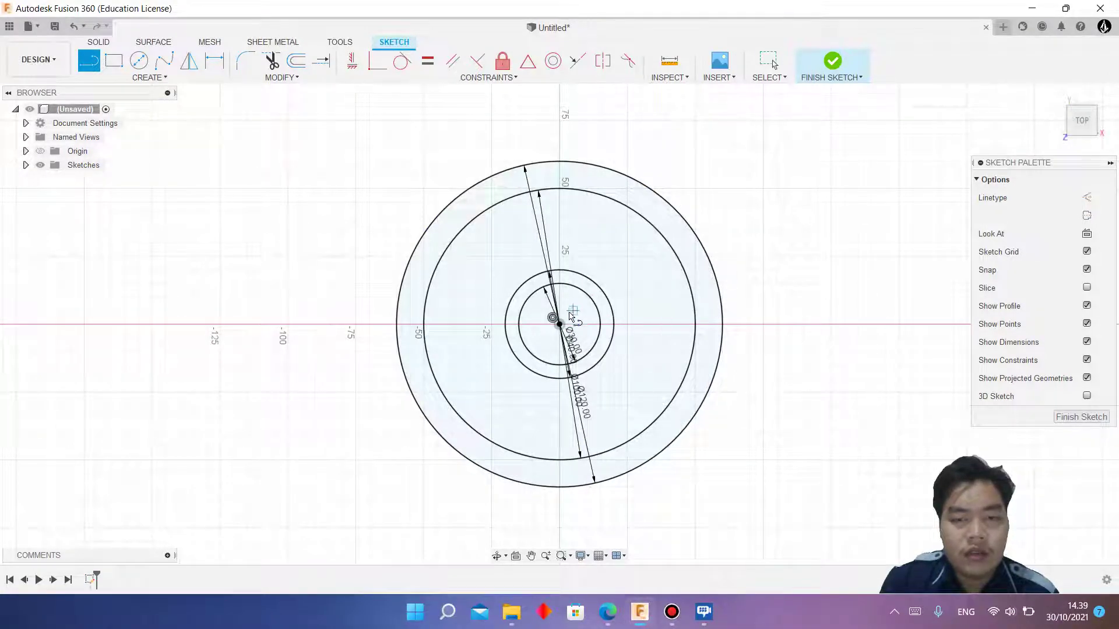
Step: Draw a radial line from the origin at 45° reaching past the outer circle
click(559, 324)
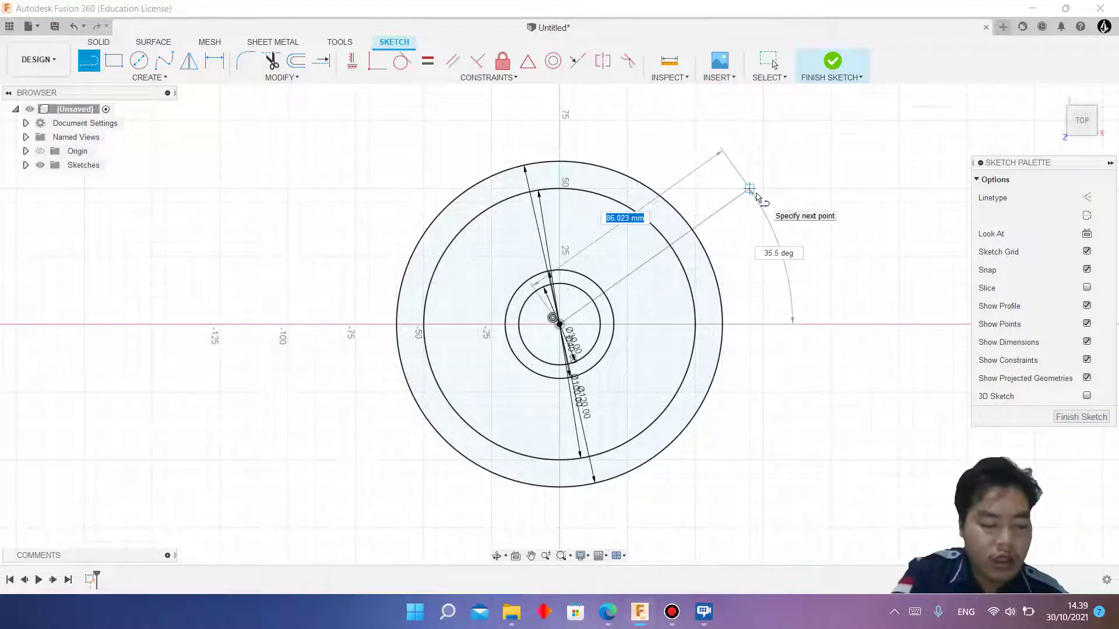
key(Tab)
key(Return)
key(Escape)
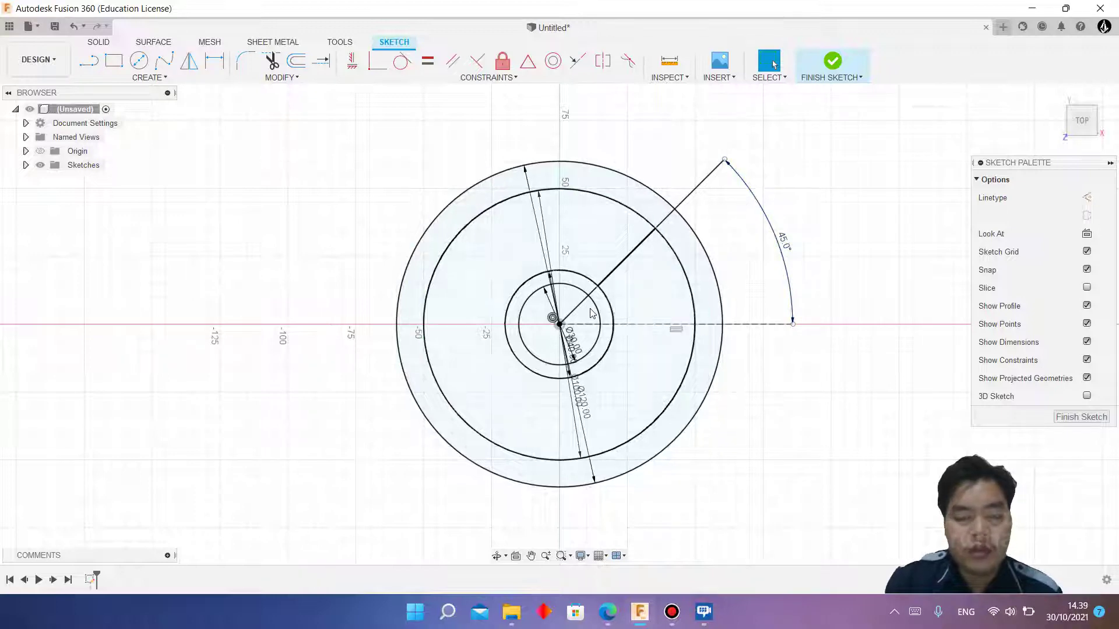
click(296, 60)
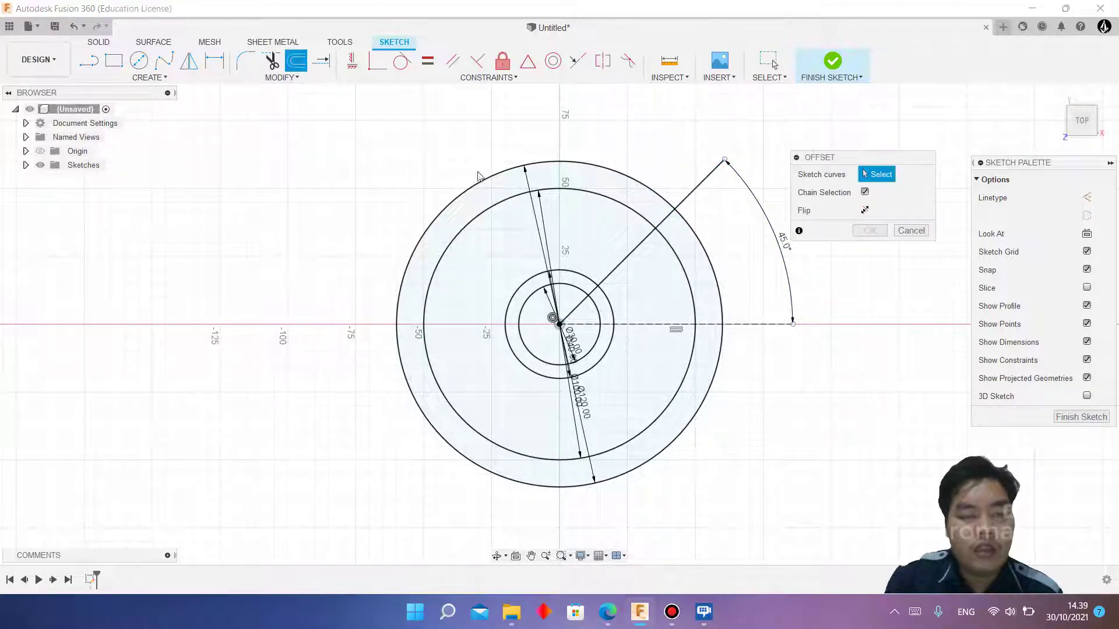
Step: Check the drawing, then offset the 45° line to one side
click(613, 610)
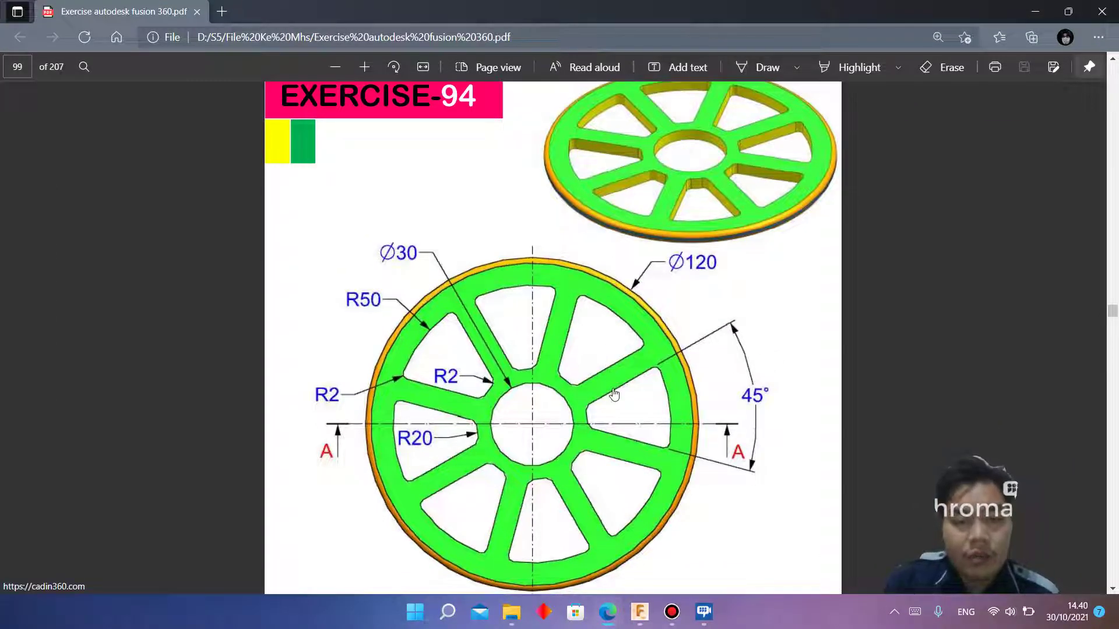
click(634, 609)
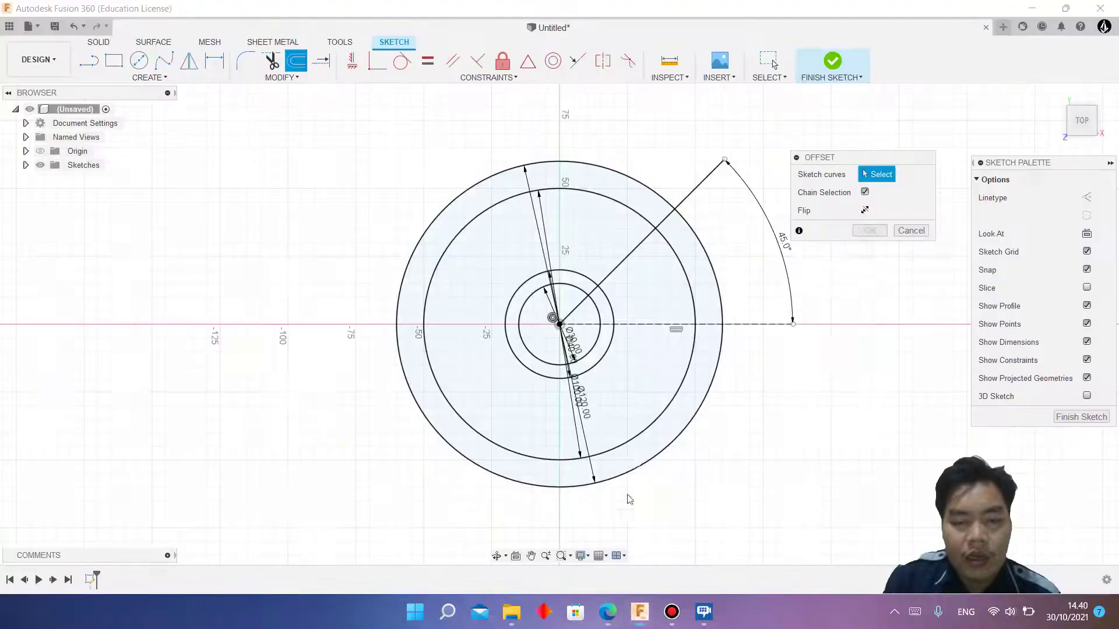
click(631, 283)
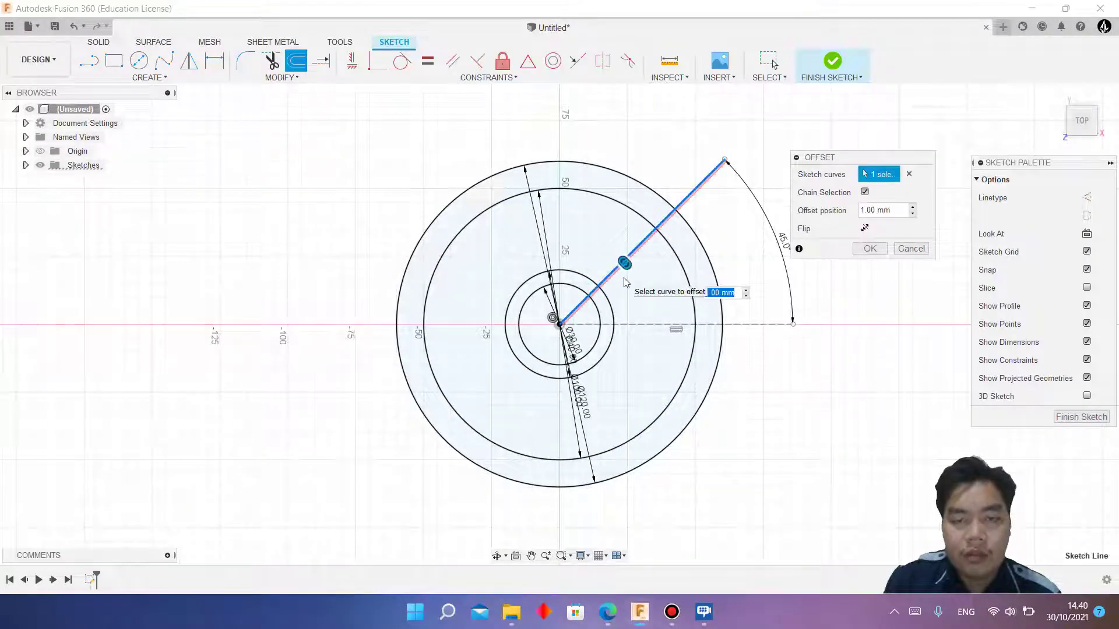
key(Return)
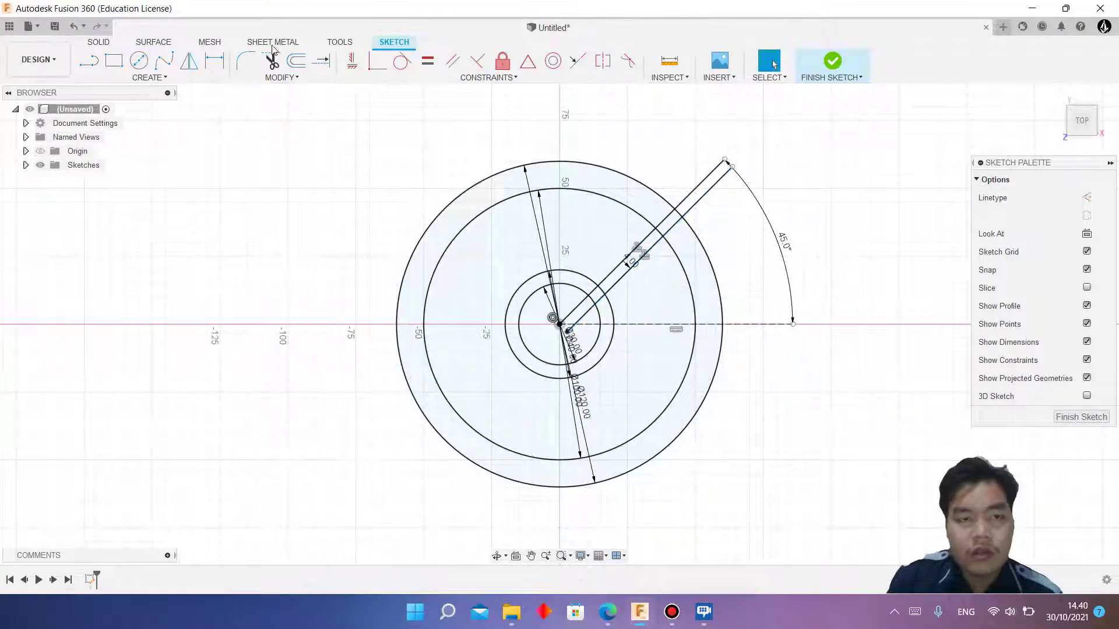
Step: Offset the 45° line 4 mm to the other side and delete the middle line
click(295, 66)
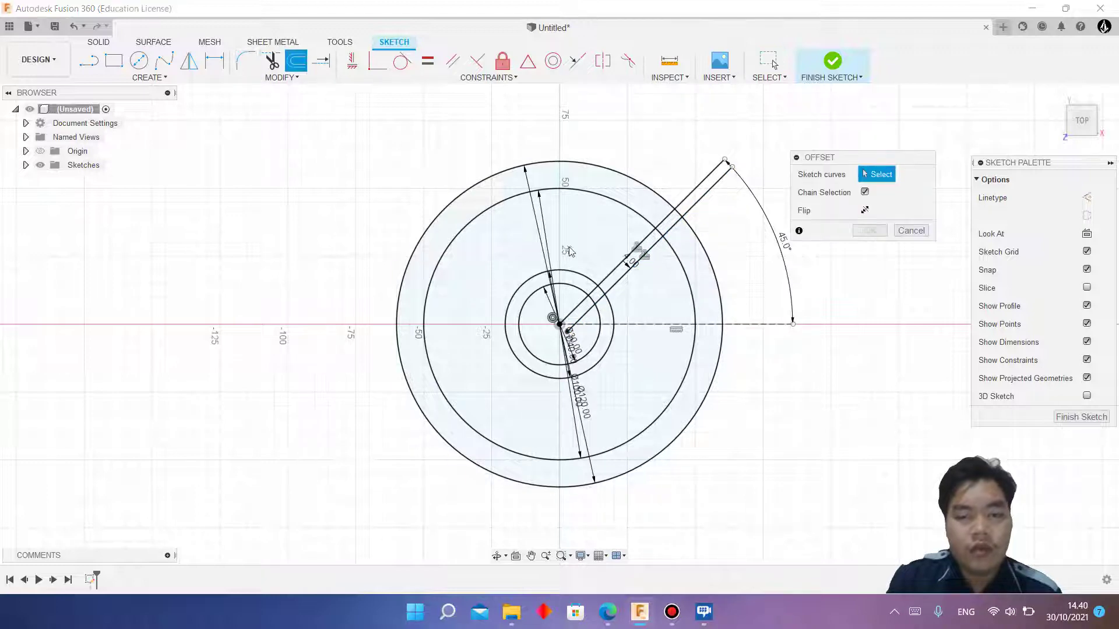
click(616, 268)
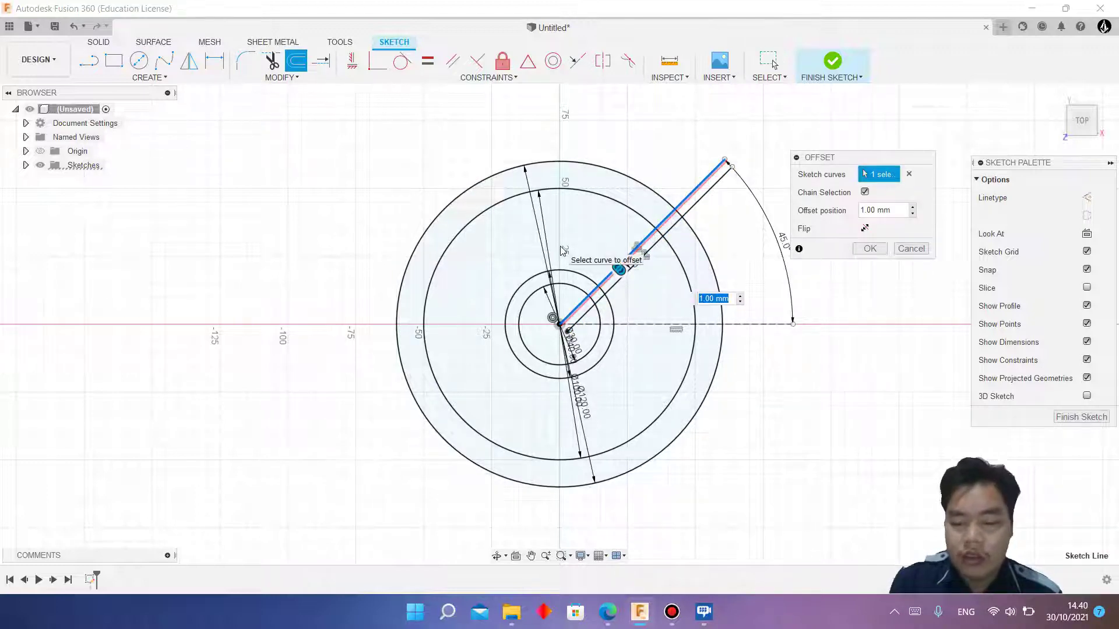
key(Return)
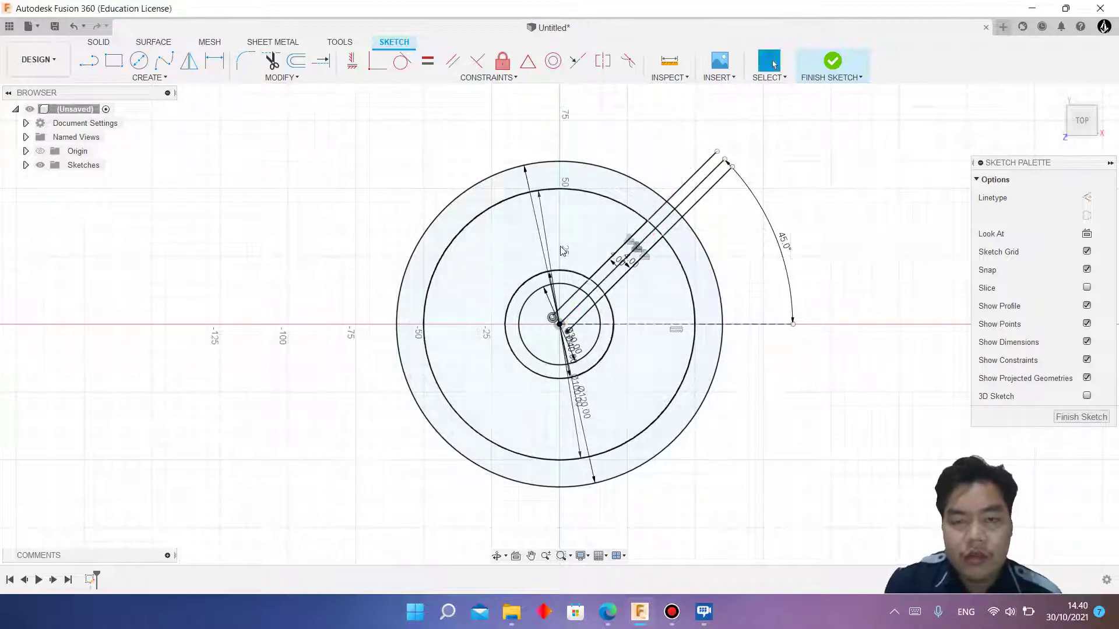
click(627, 267)
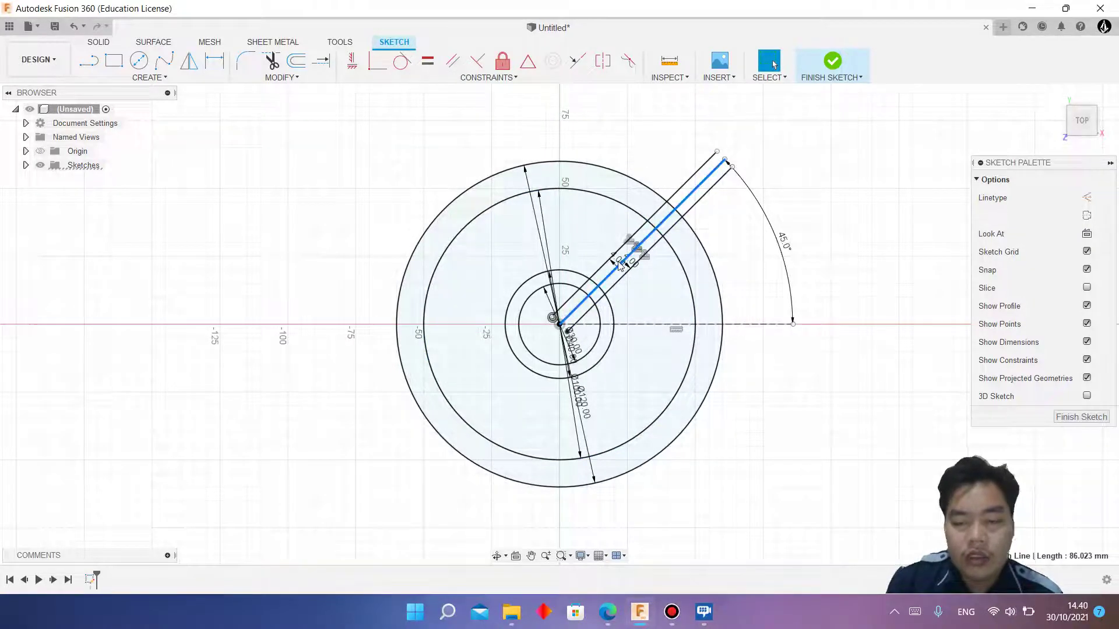
key(Delete)
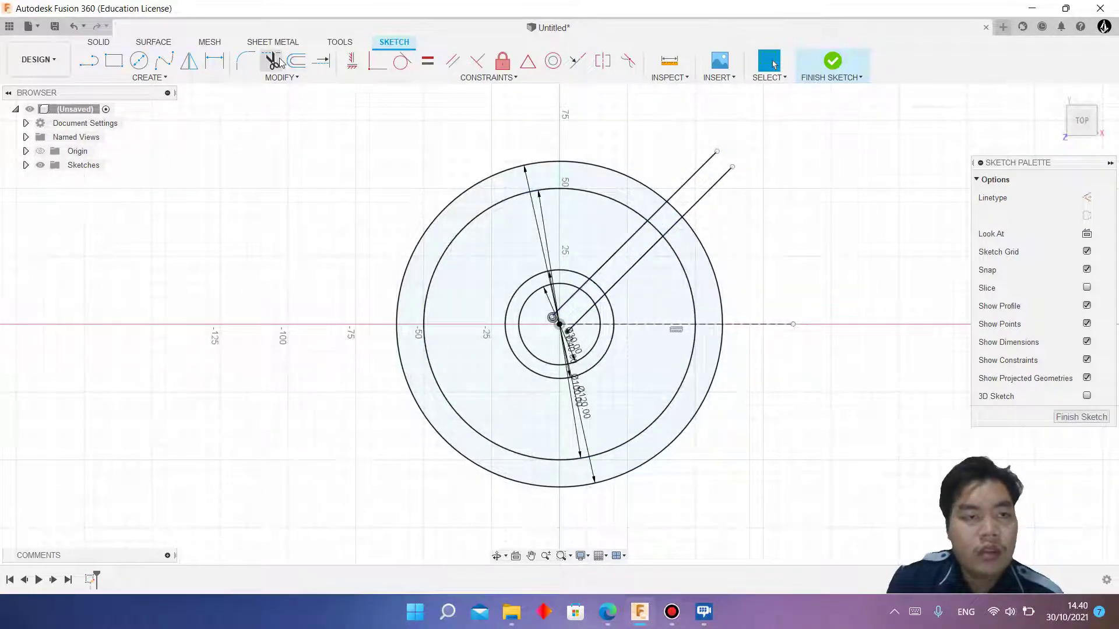
Step: Trim both spoke lines so they run only between the Ø40 hub and Ø100 rim circles
click(279, 61)
click(563, 307)
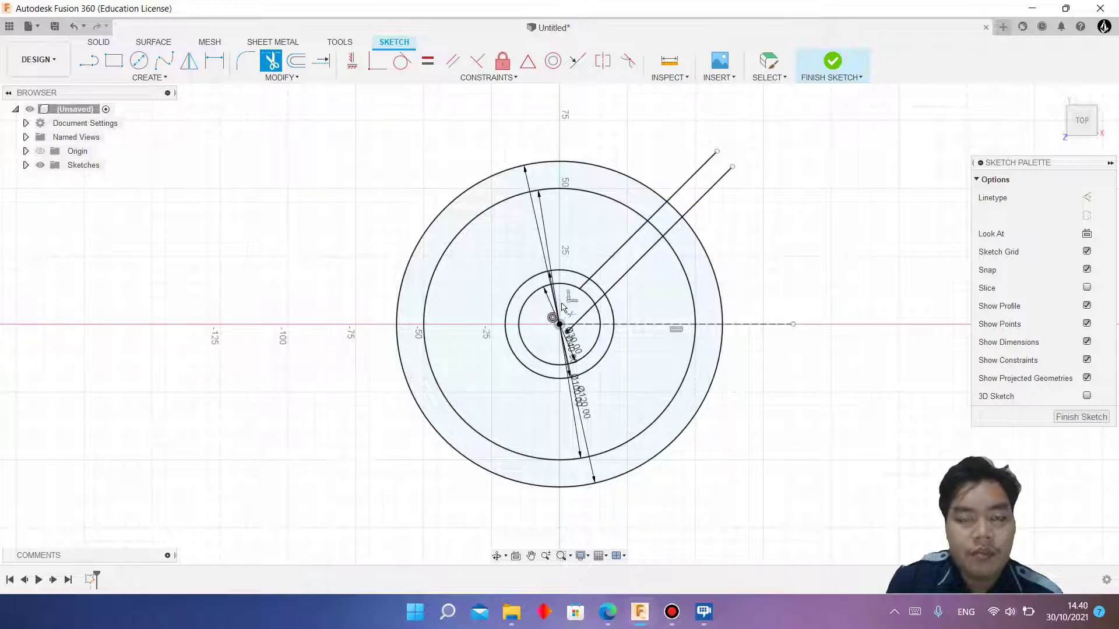
click(583, 285)
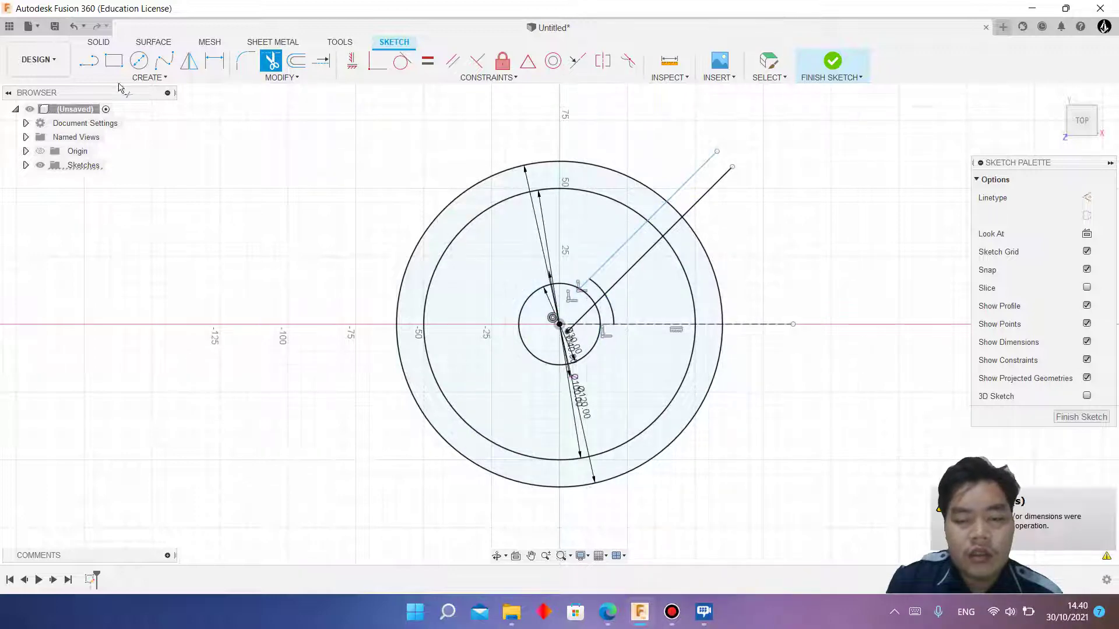
click(74, 26)
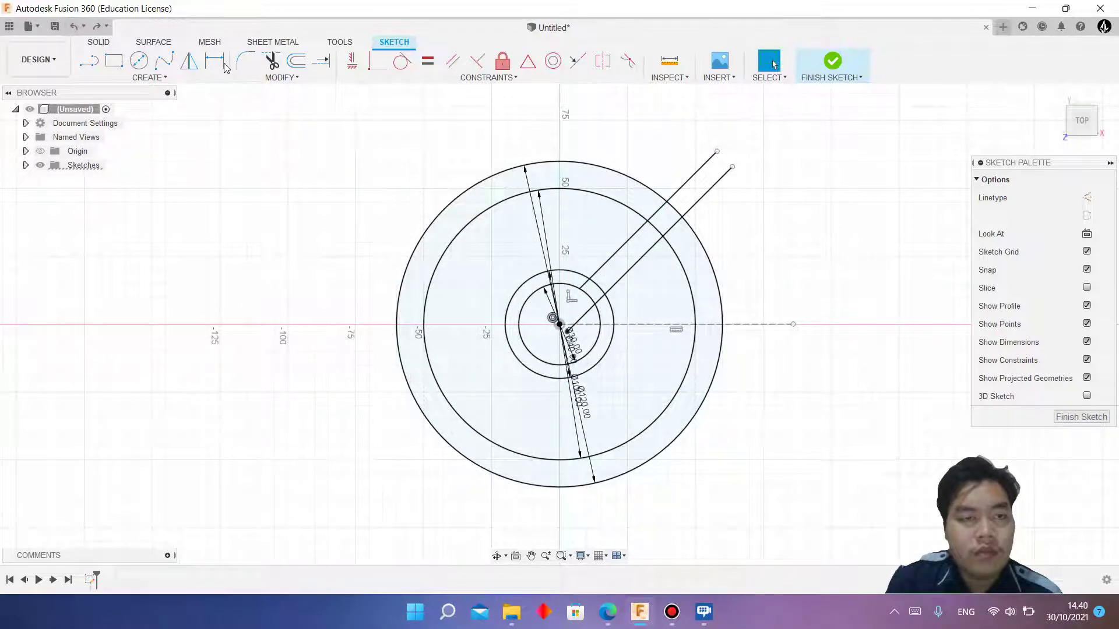
click(271, 62)
click(612, 625)
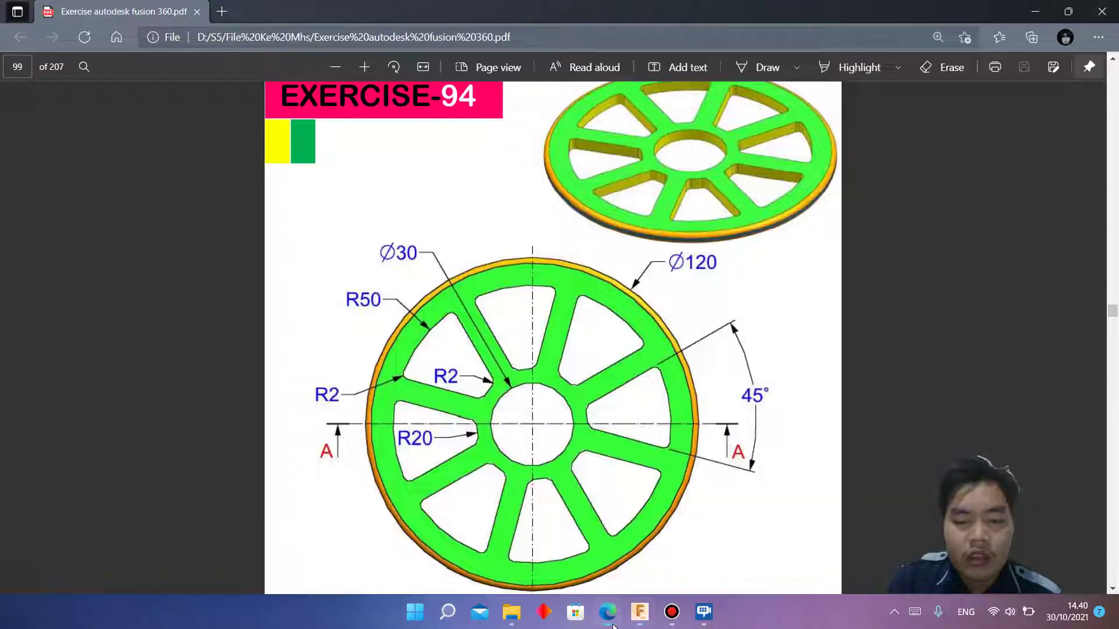
click(612, 625)
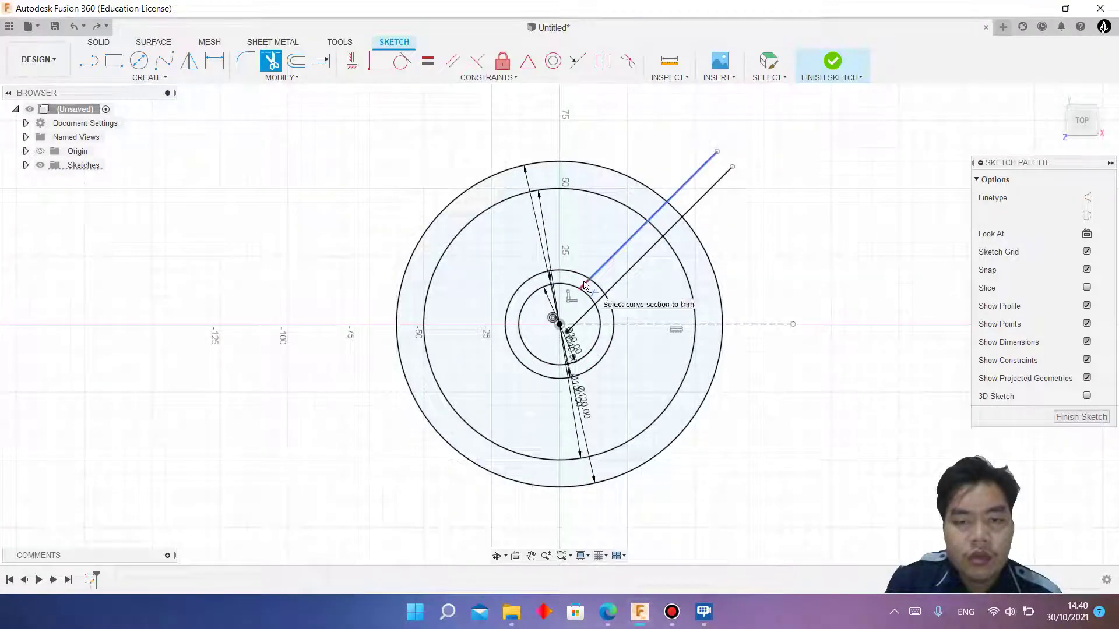
click(588, 300)
click(590, 310)
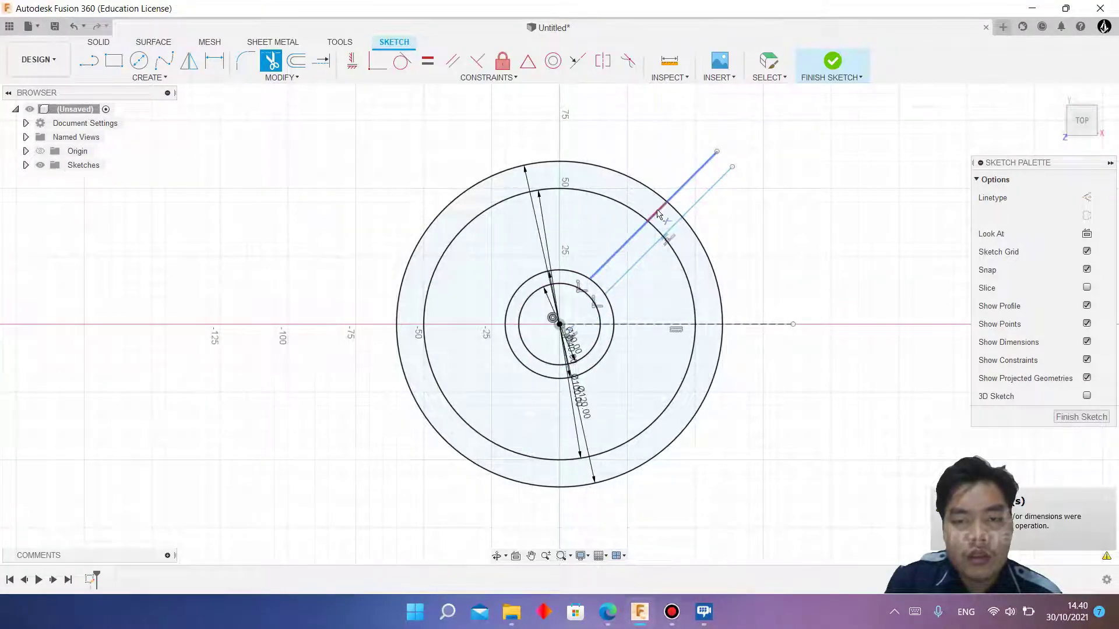
click(695, 174)
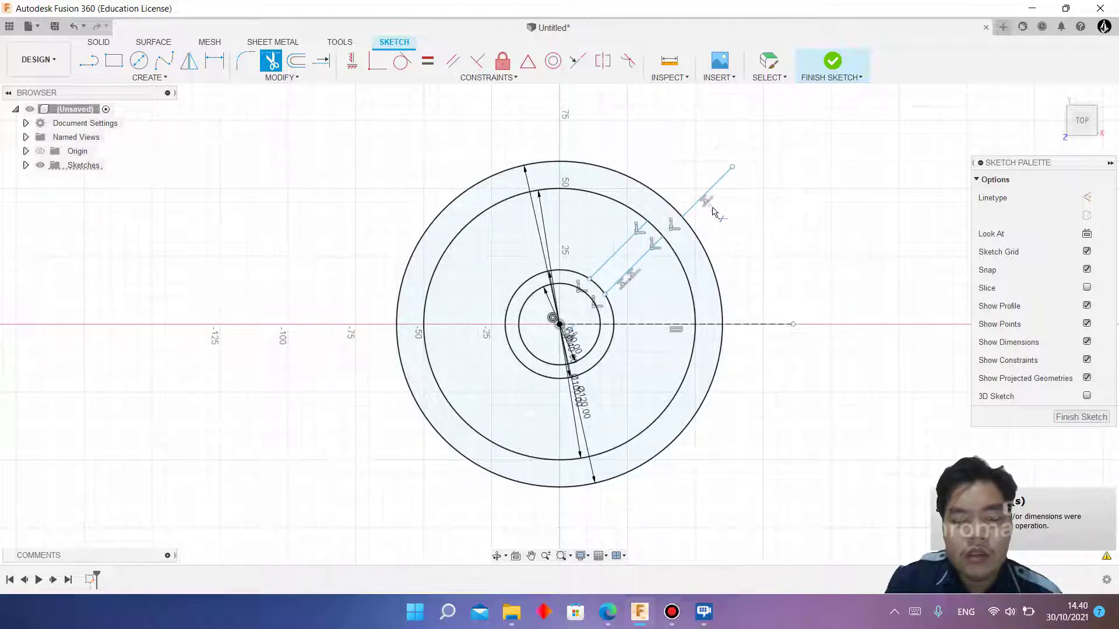
click(705, 202)
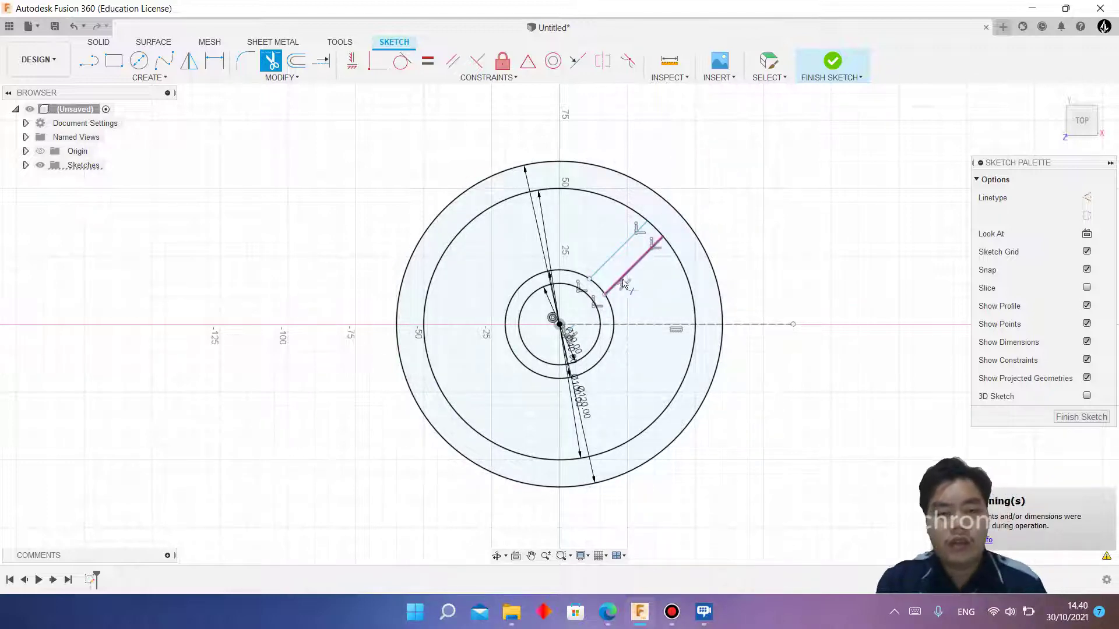
Step: Set up a circular pattern of both spoke lines around the hub centre
click(197, 80)
click(117, 274)
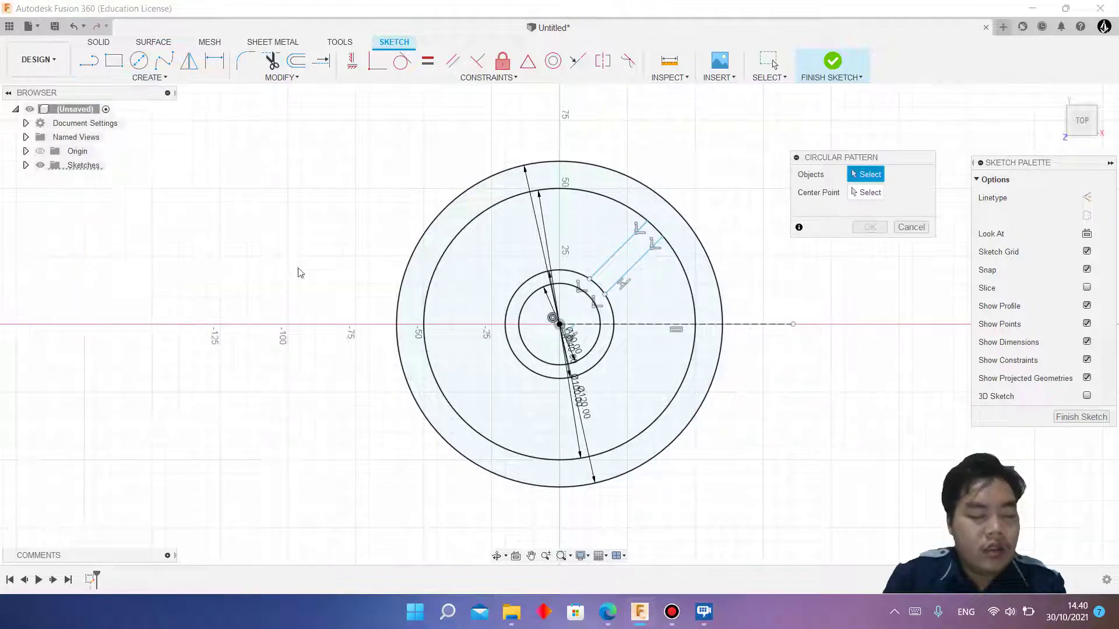
click(615, 255)
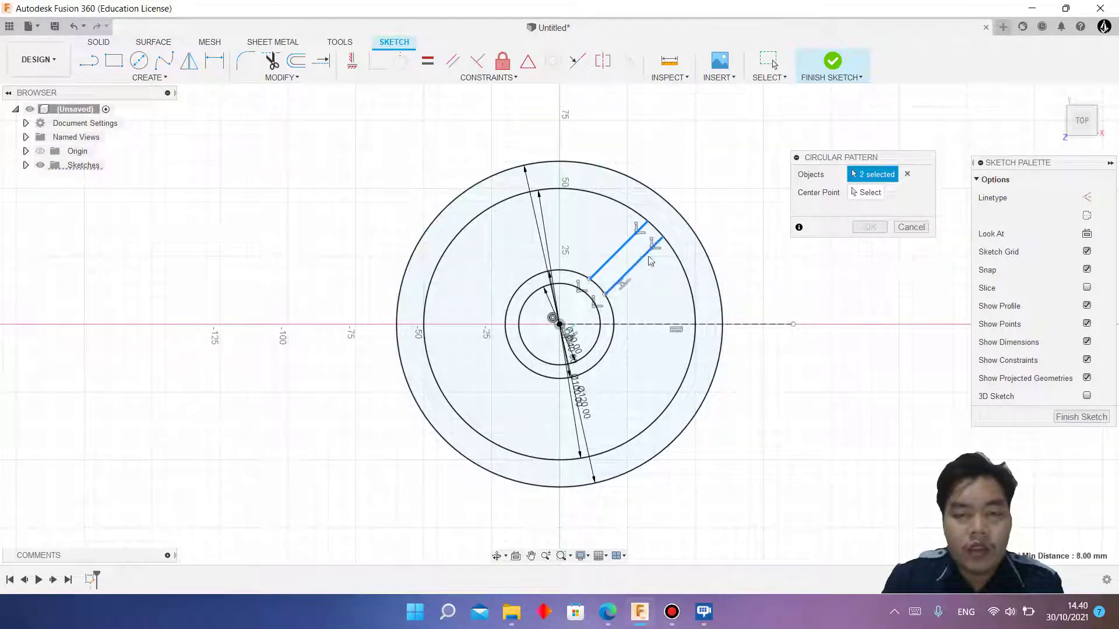
click(872, 193)
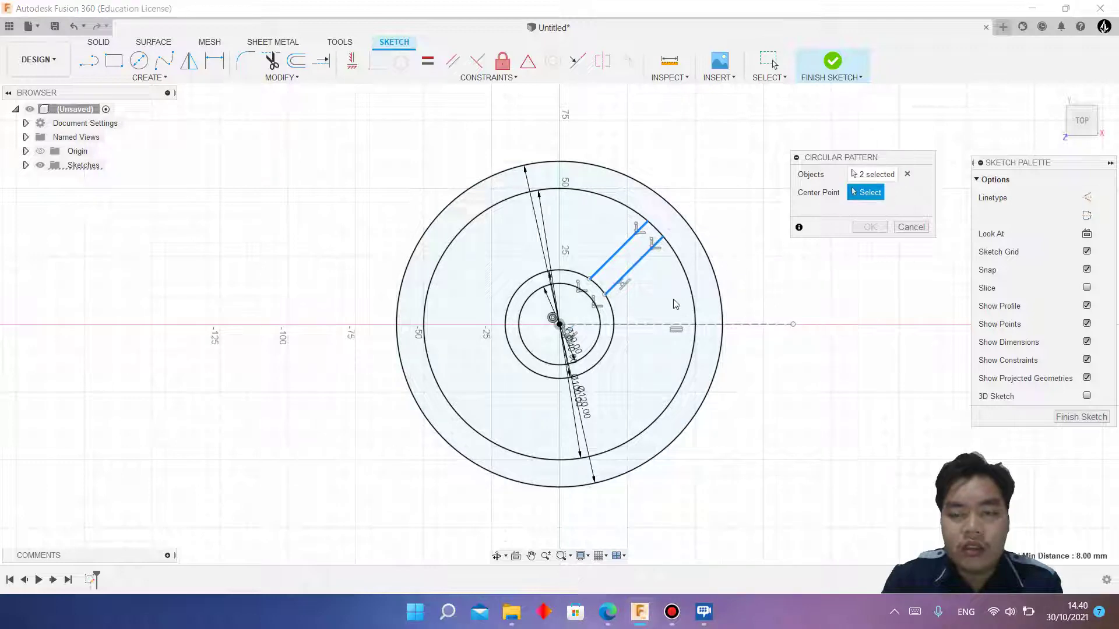
click(602, 343)
mouse_move(607, 612)
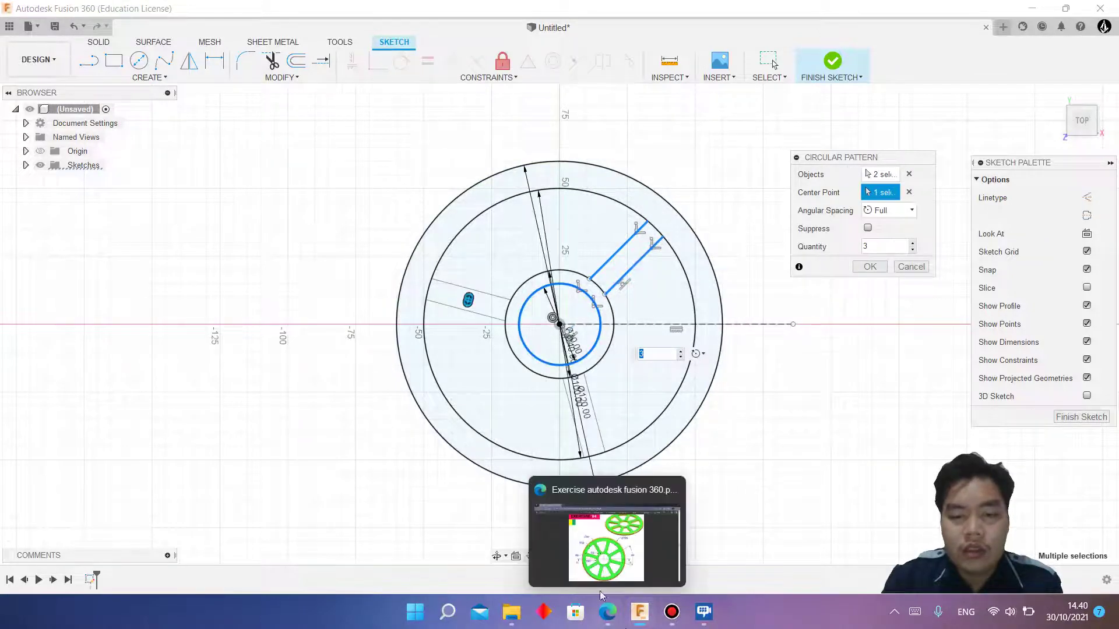
click(606, 539)
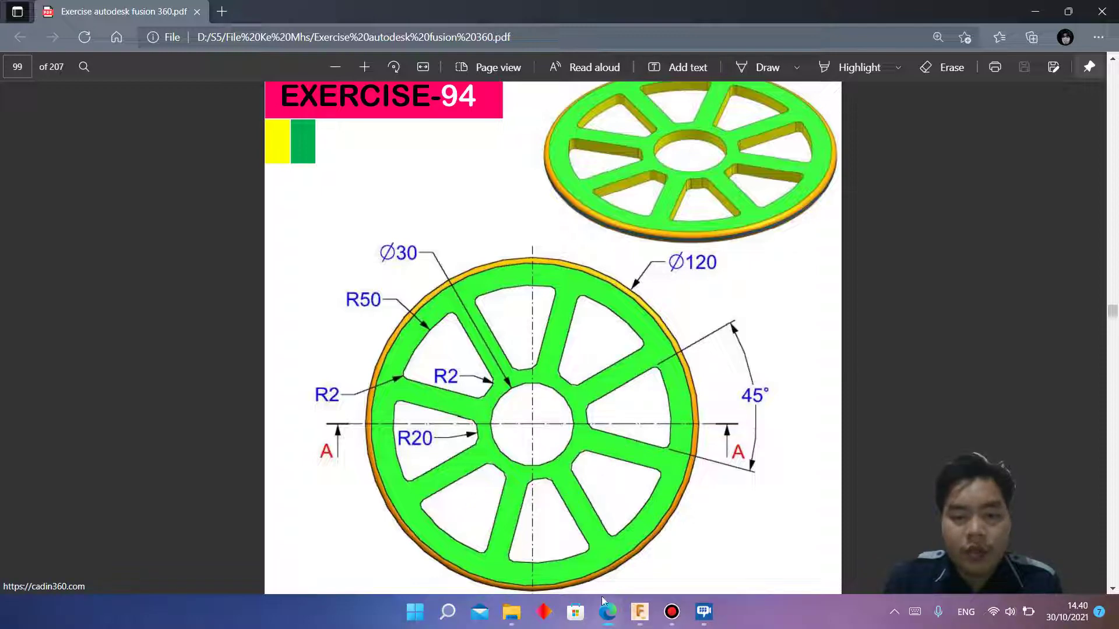
Step: Return from the Exercise 94 PDF to the Fusion 360 sketch
click(640, 612)
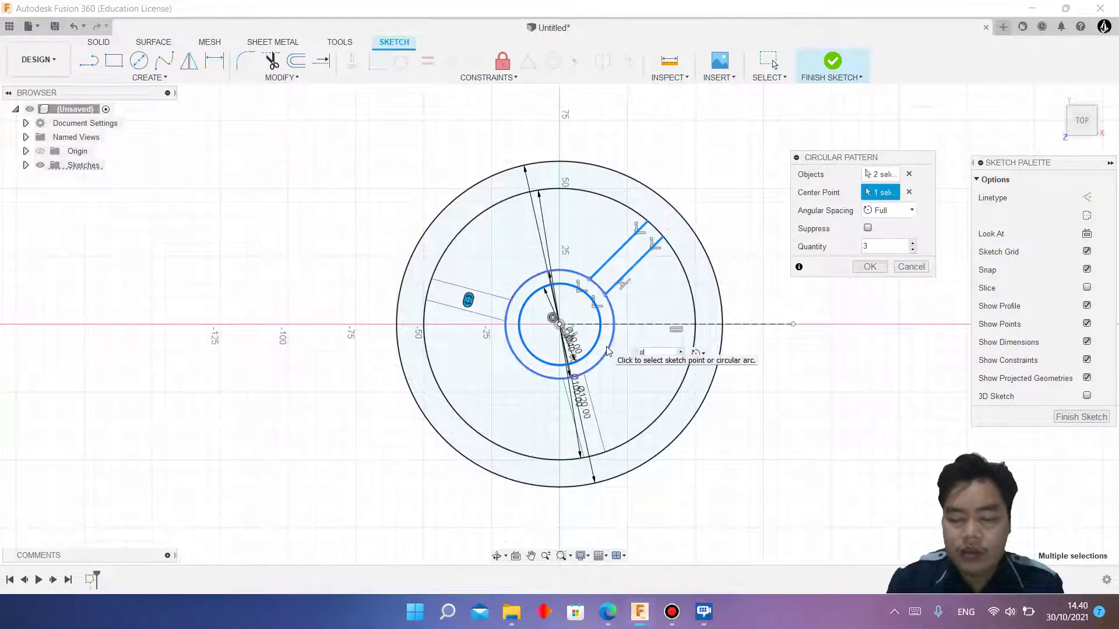
Step: Set the circular pattern quantity to 8
text(8)
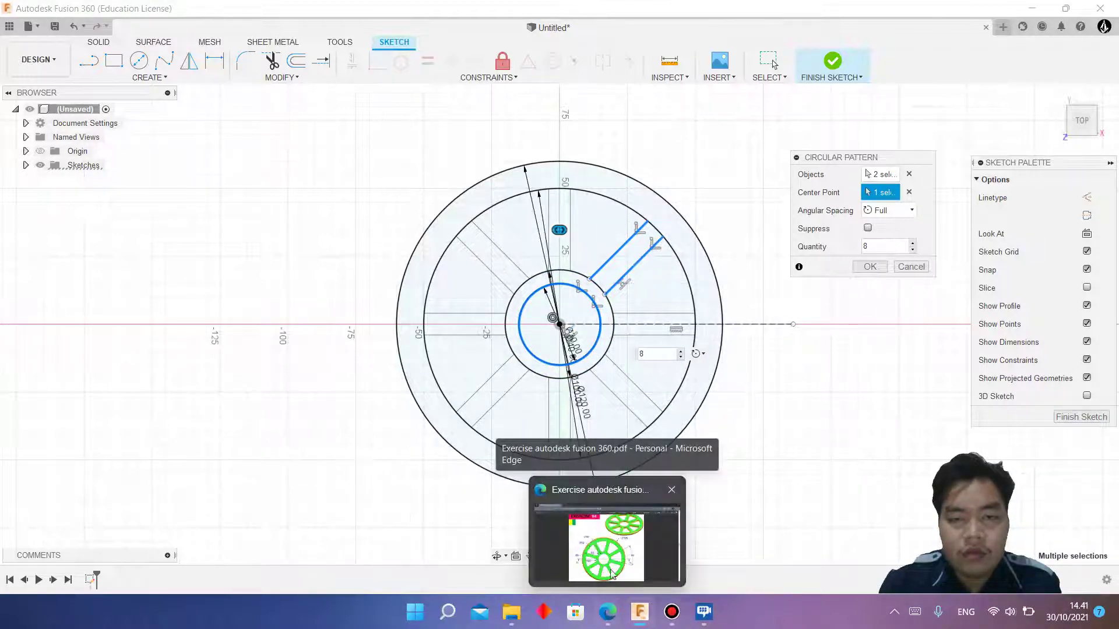
mouse_move(607, 612)
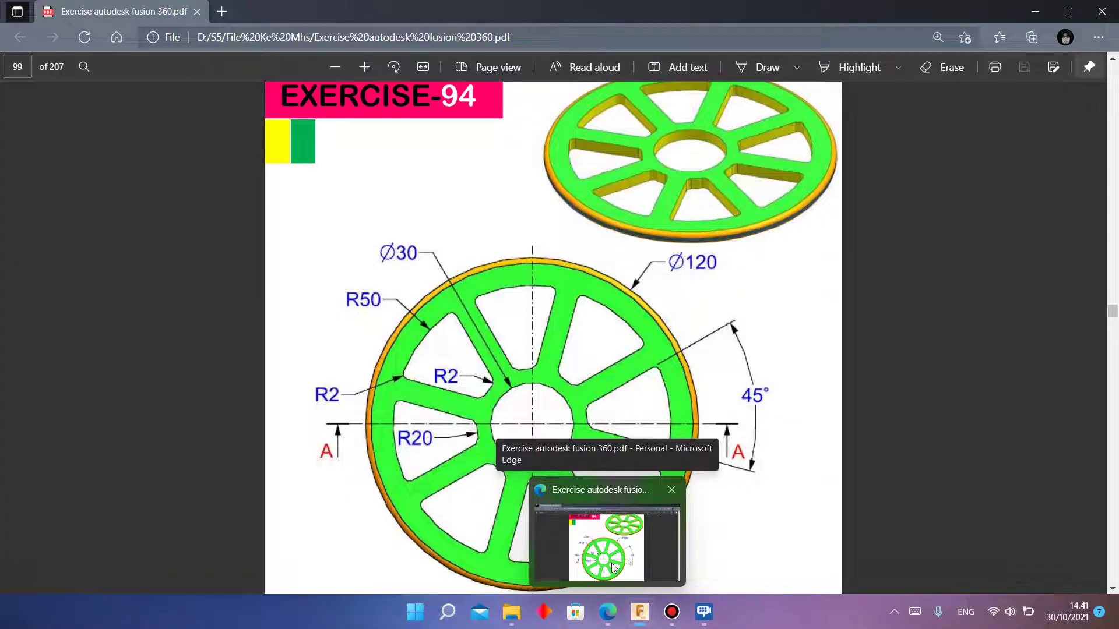
click(613, 568)
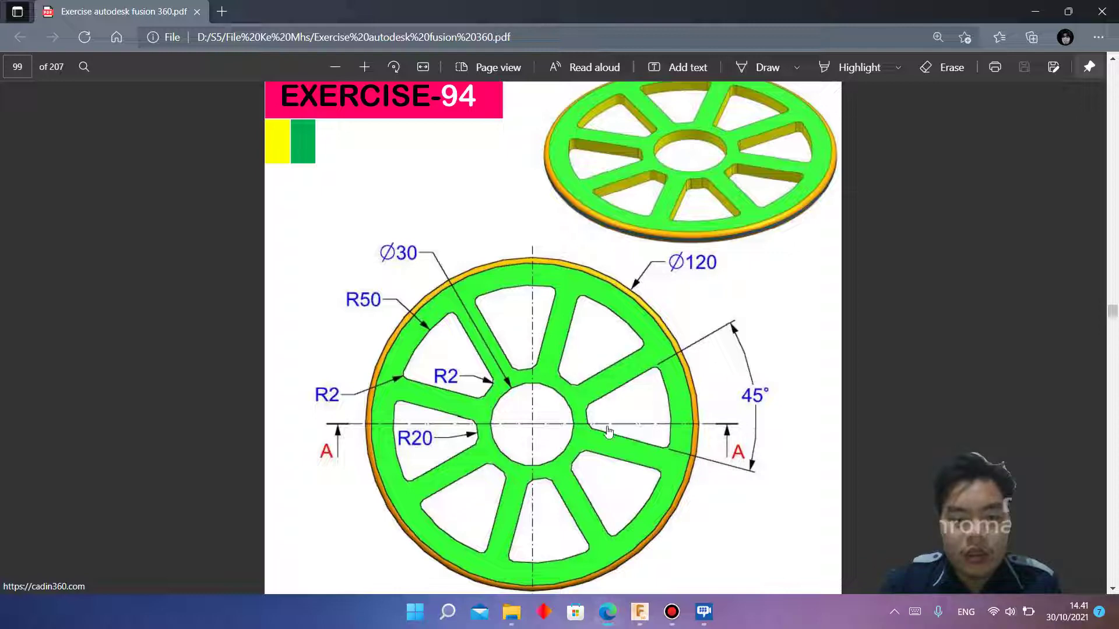
click(639, 612)
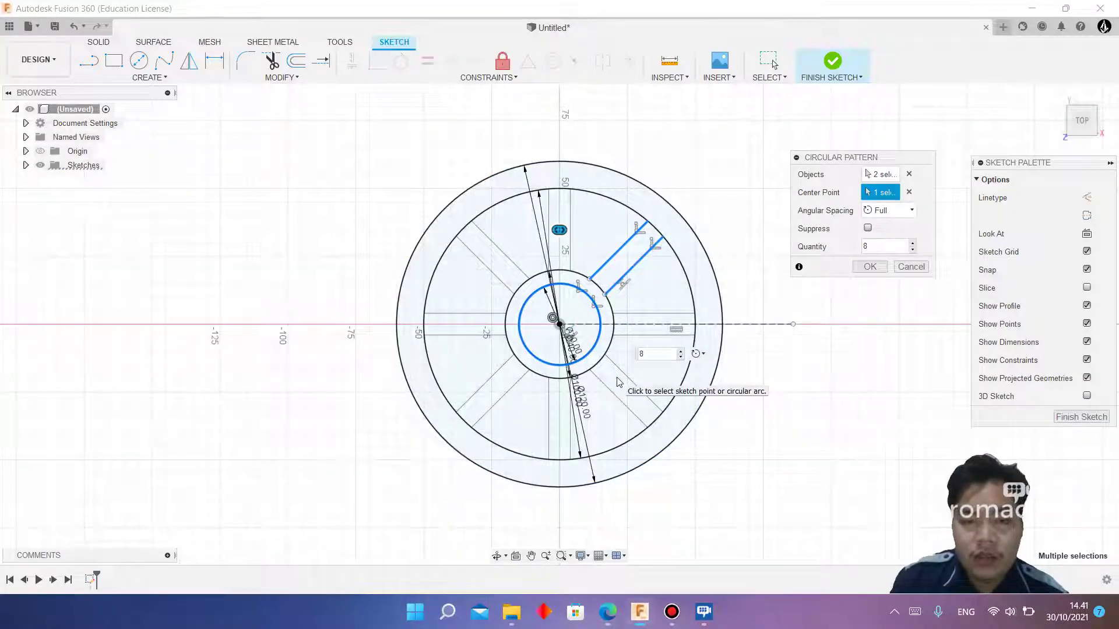
Step: Commit the eight-spoke pattern and dimension the first spoke at 45° from horizontal
key(Return)
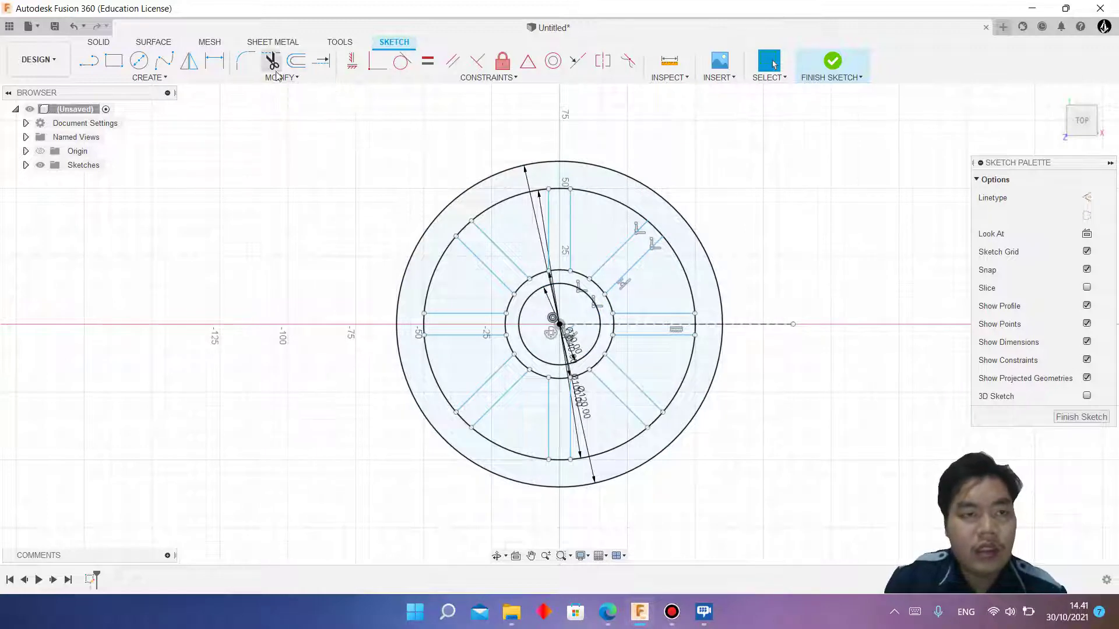
click(214, 60)
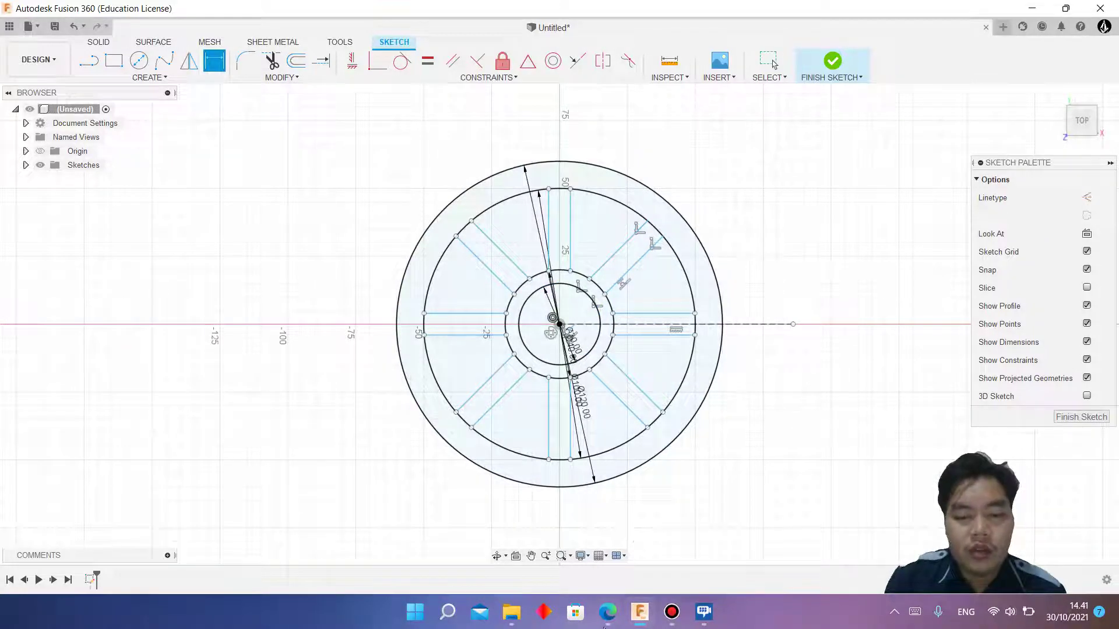
key(alt+Tab)
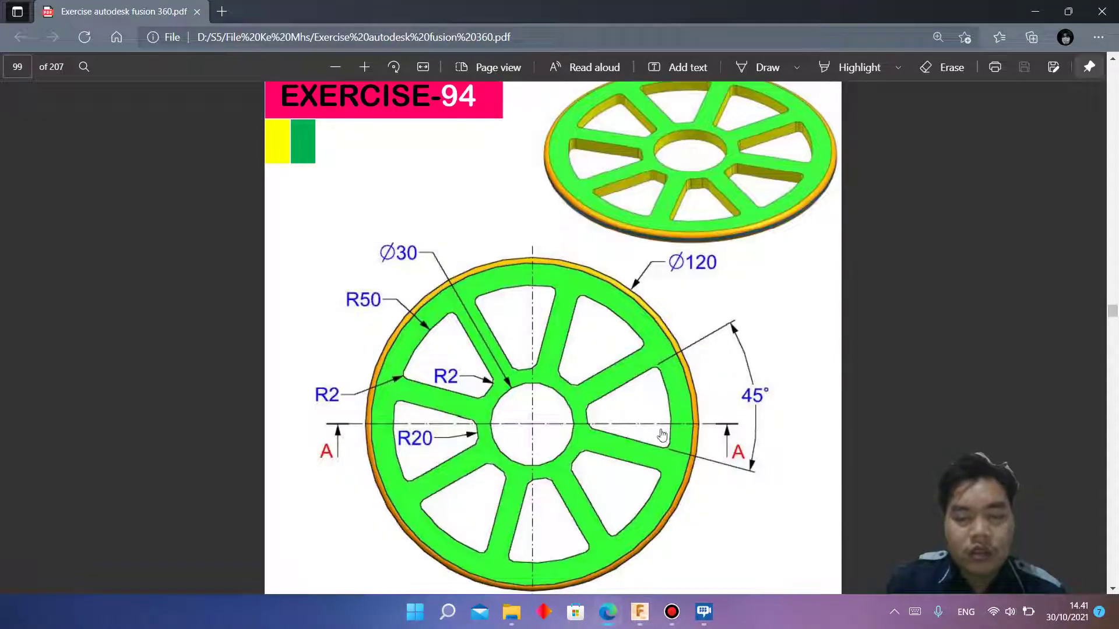
click(632, 611)
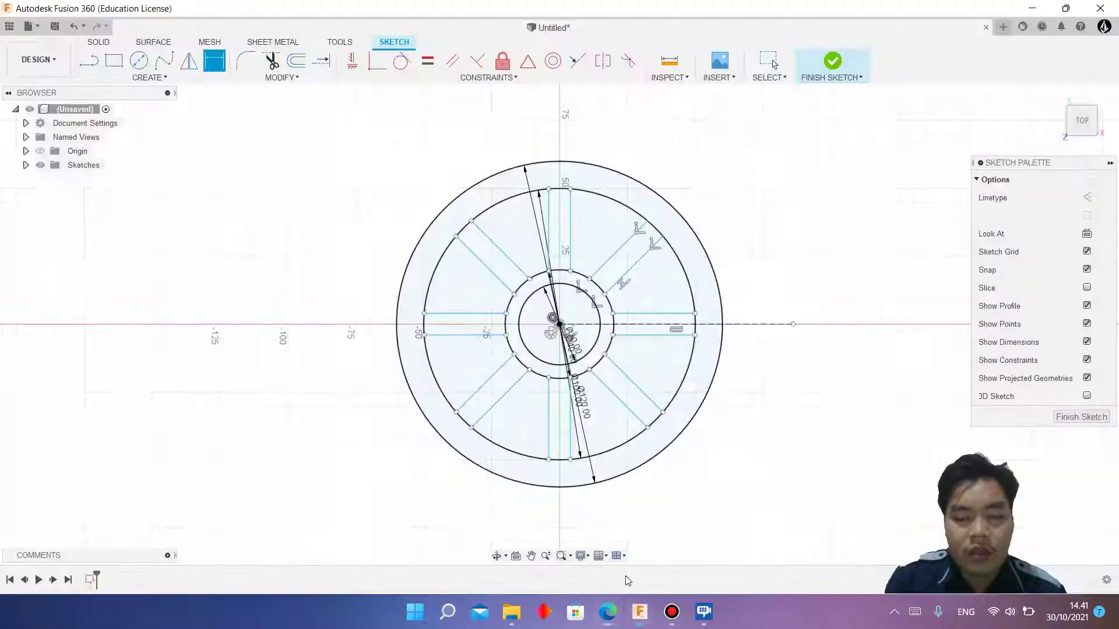
click(634, 267)
click(652, 315)
click(781, 221)
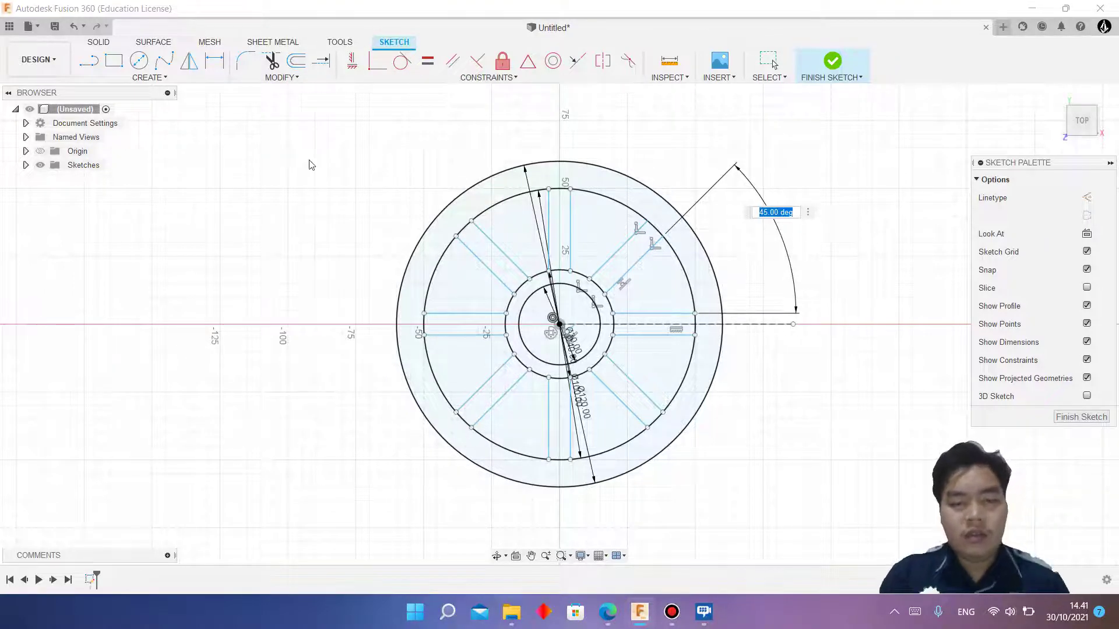
click(271, 61)
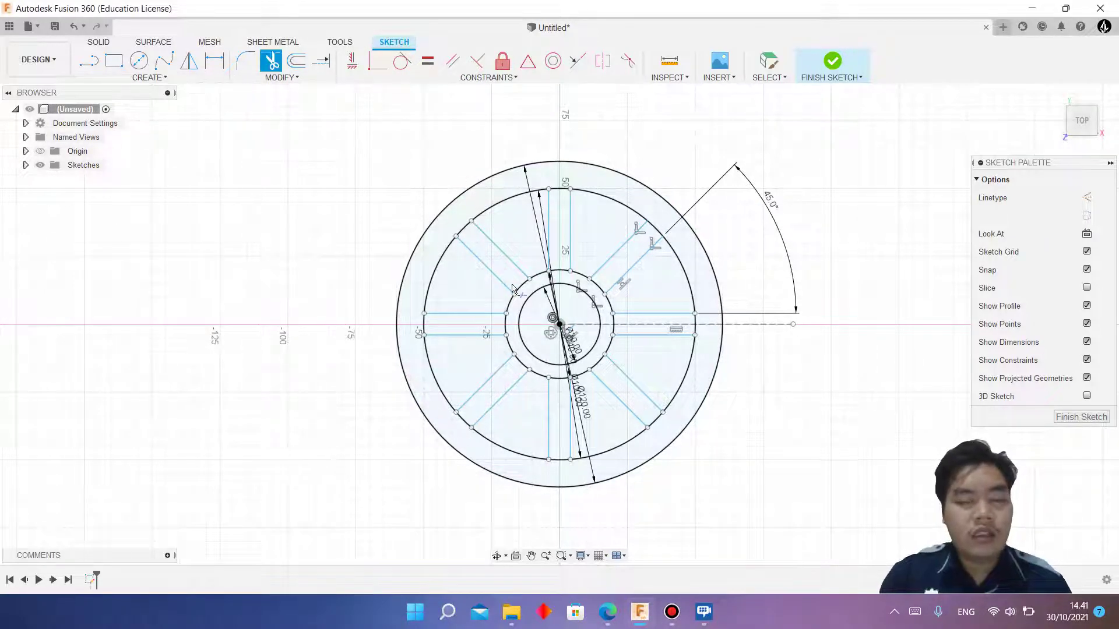
Step: Trim the arc pieces inside the upper and left spokes of the hub and rim circles
click(562, 271)
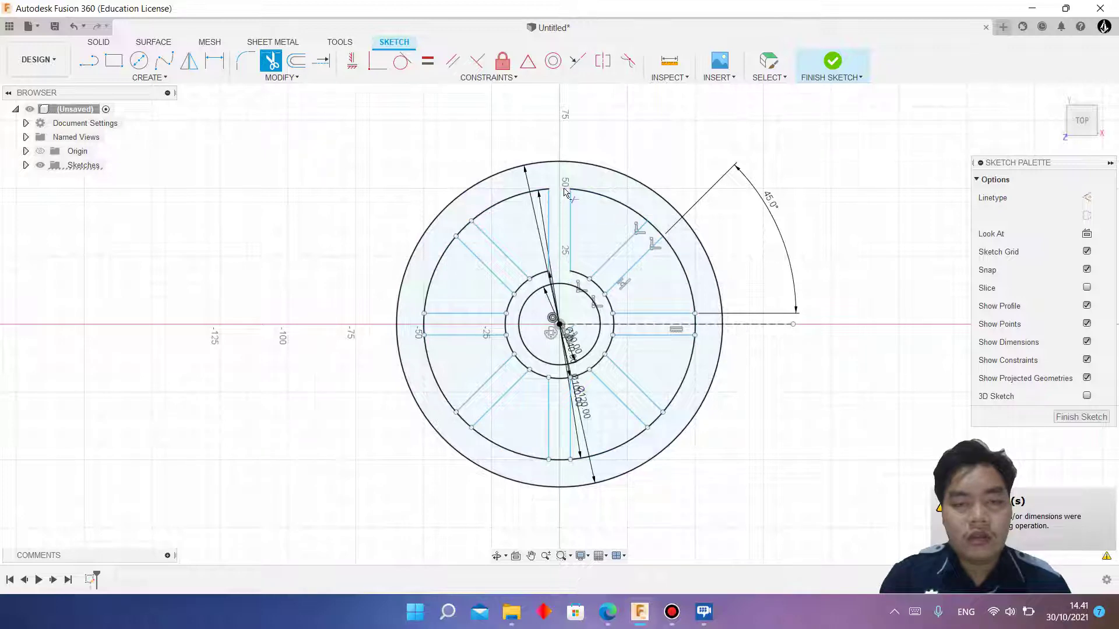
click(469, 231)
click(424, 324)
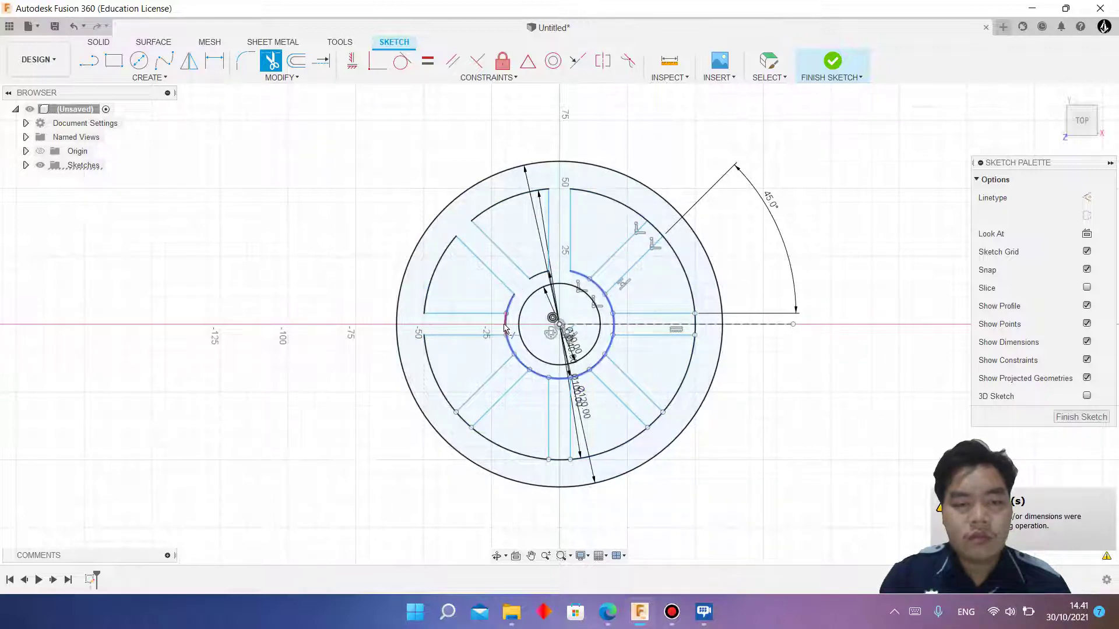
click(505, 328)
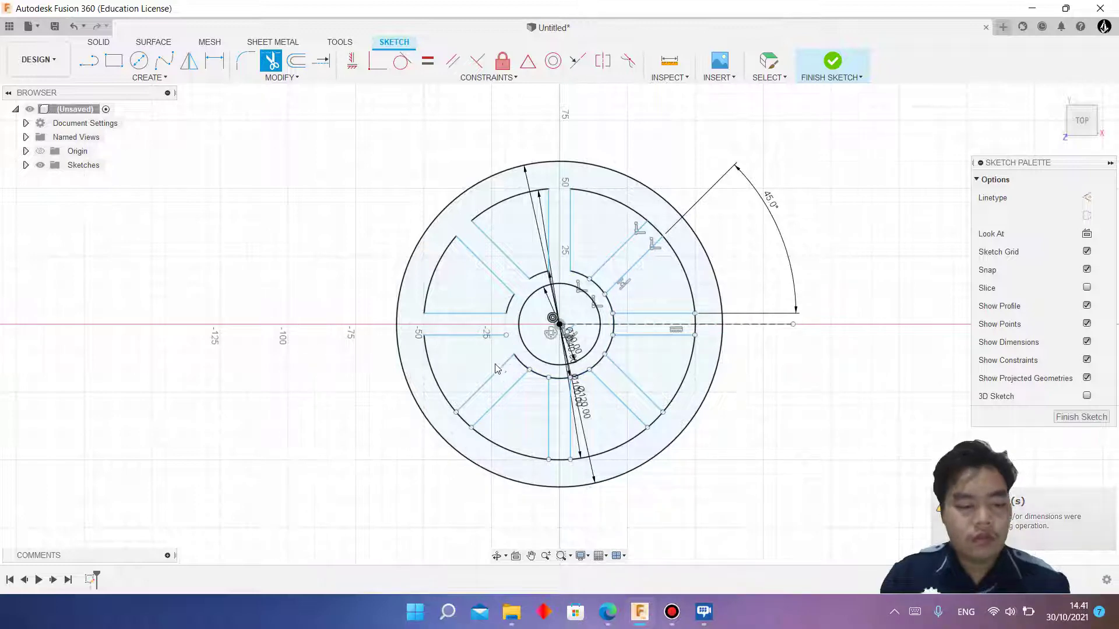
key(Escape)
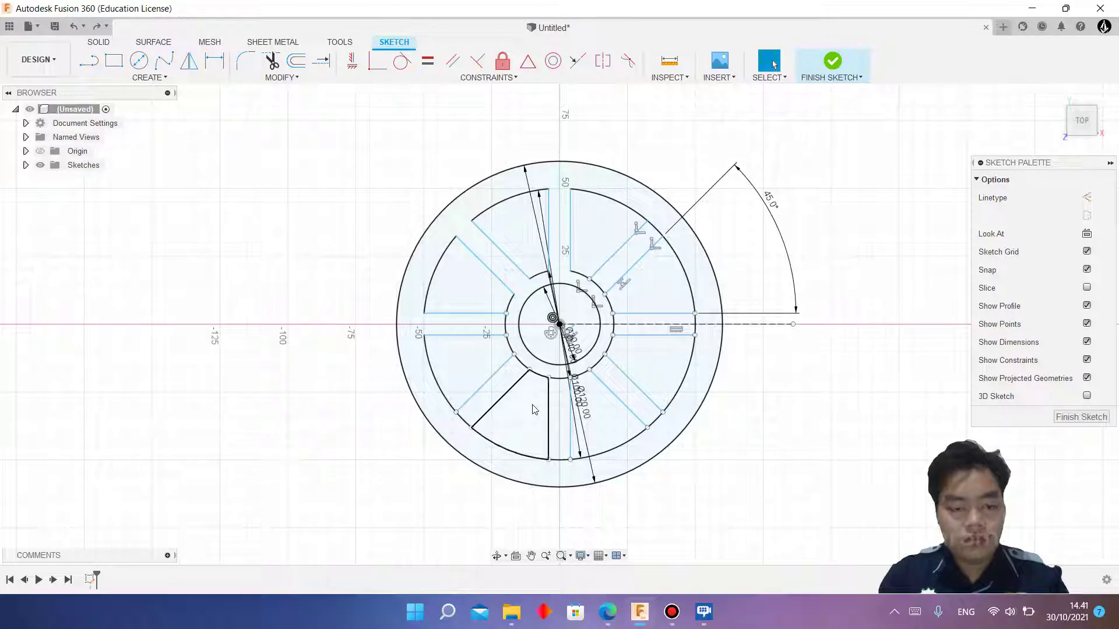
Step: Trim the remaining arc pieces inside the left, lower and right spokes
key(t)
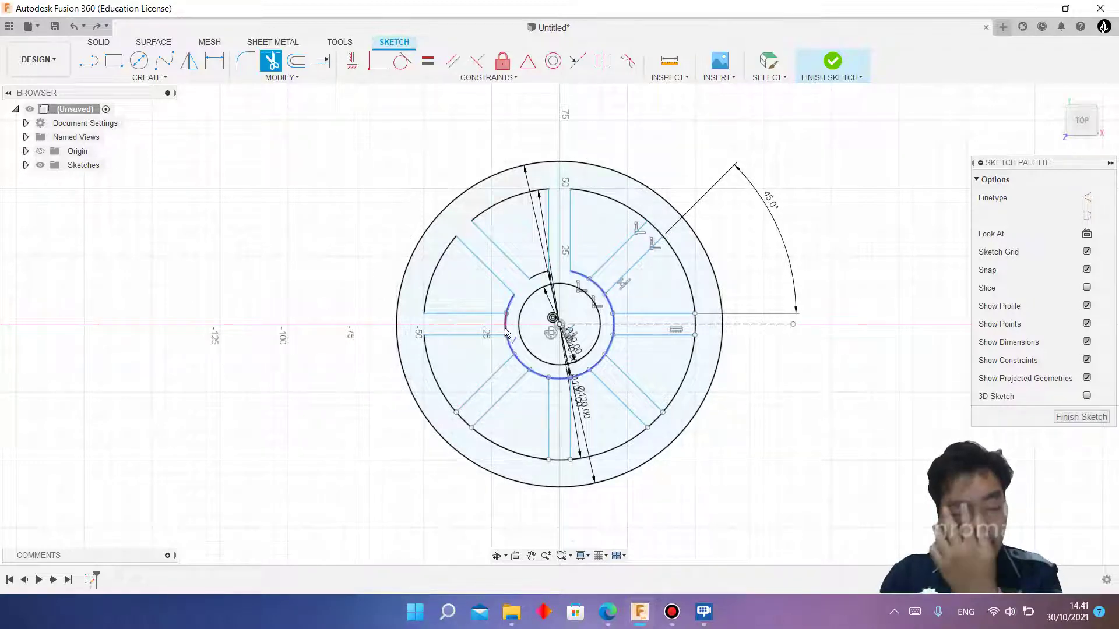
click(508, 332)
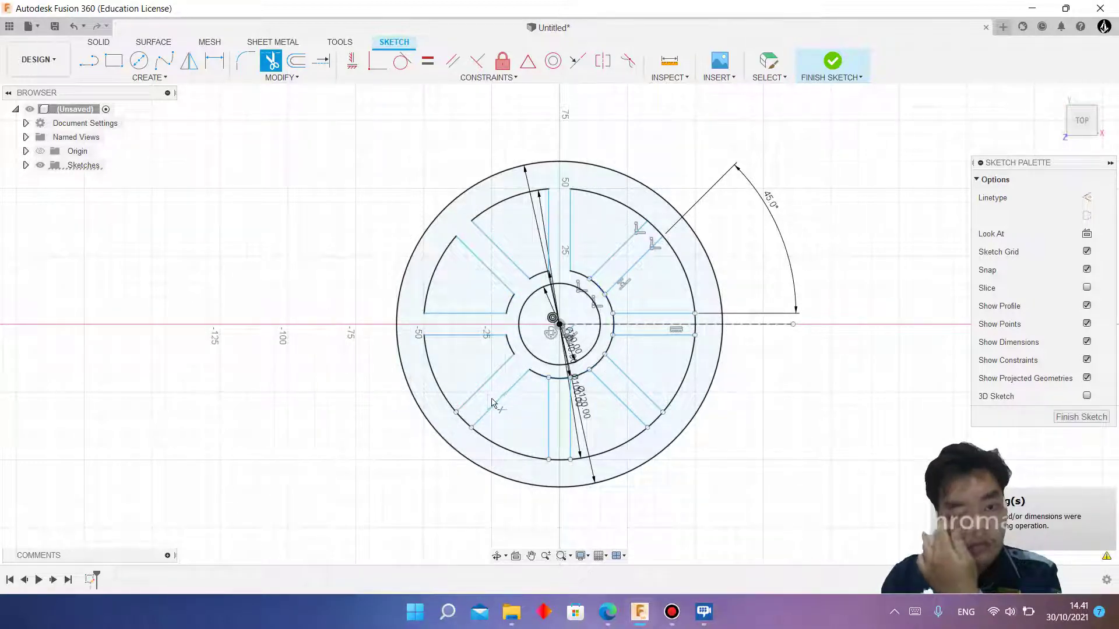
click(466, 428)
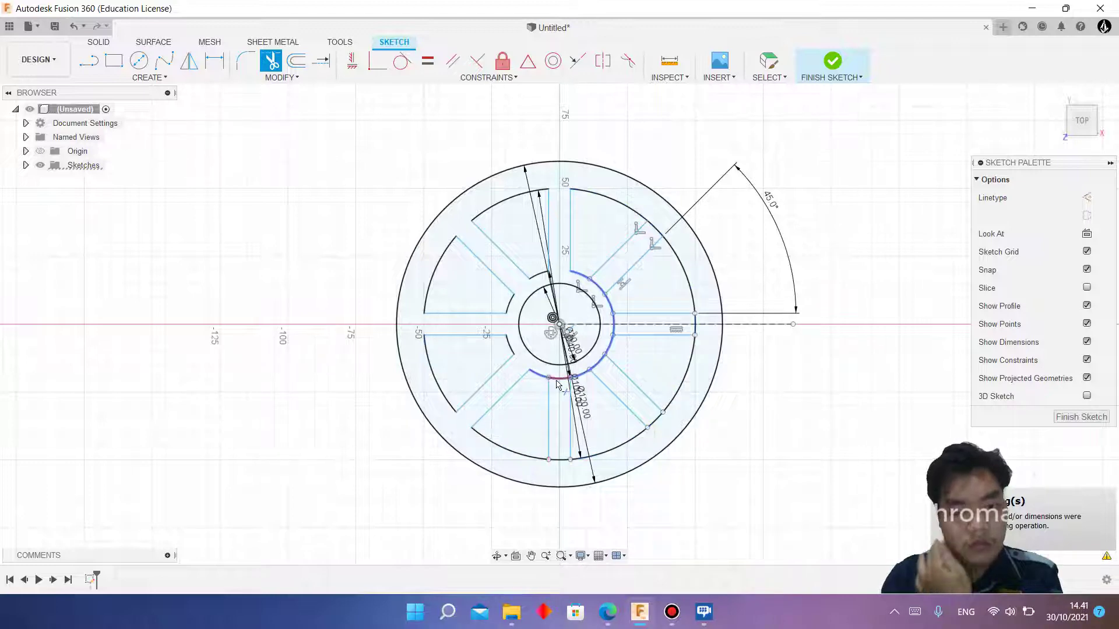
click(567, 461)
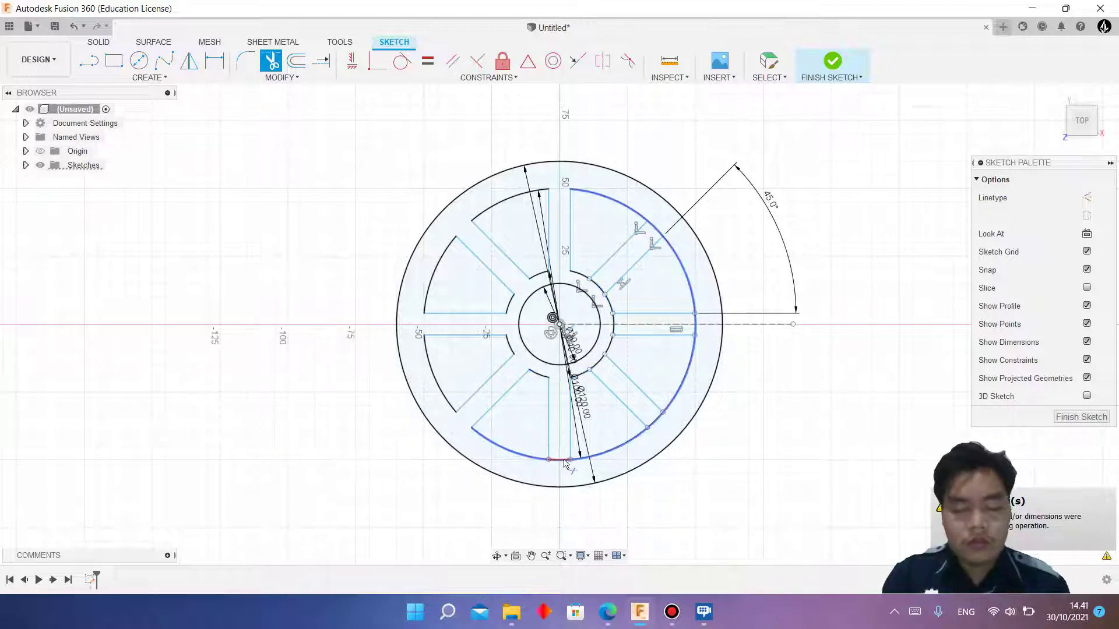
click(655, 426)
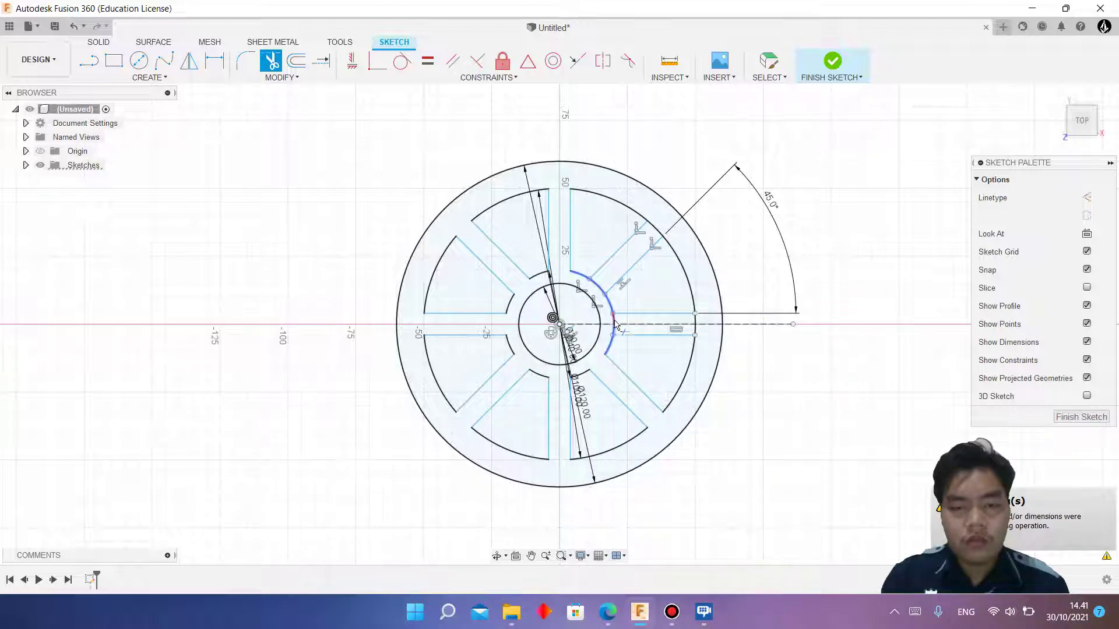
click(615, 324)
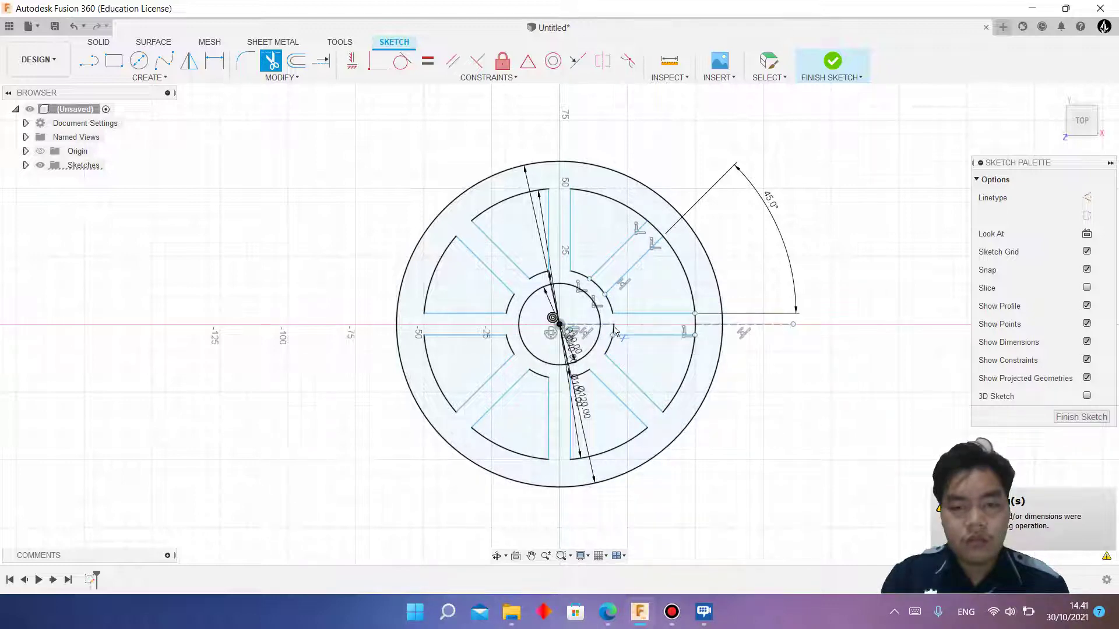
click(694, 328)
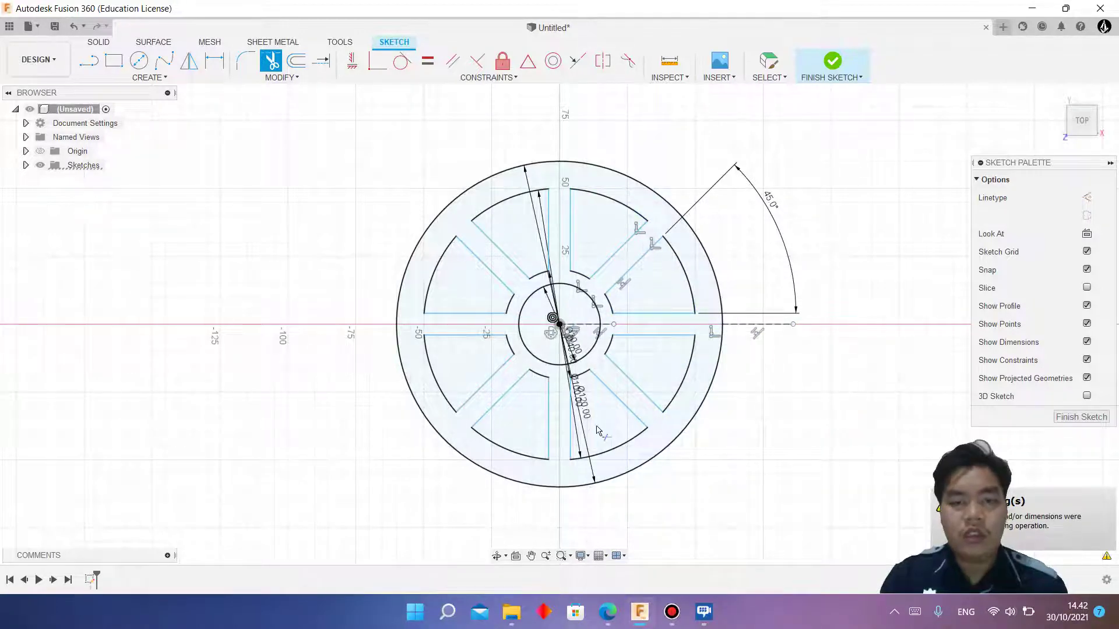
Step: Compare the trimmed sketch with the reference PDF drawing and end trimming
click(609, 617)
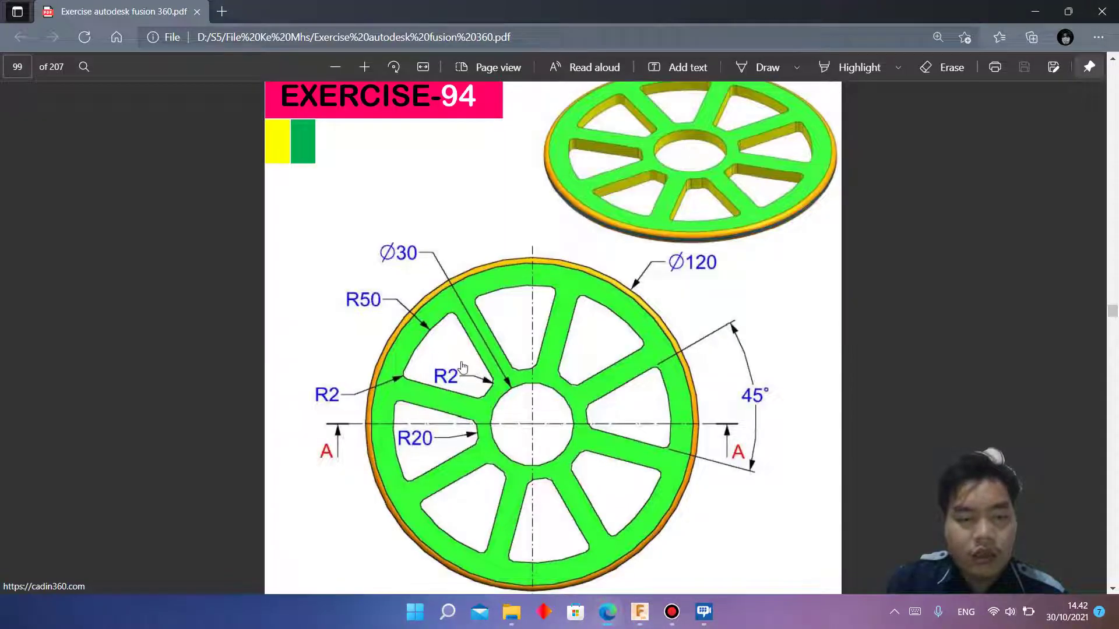
click(647, 609)
key(Escape)
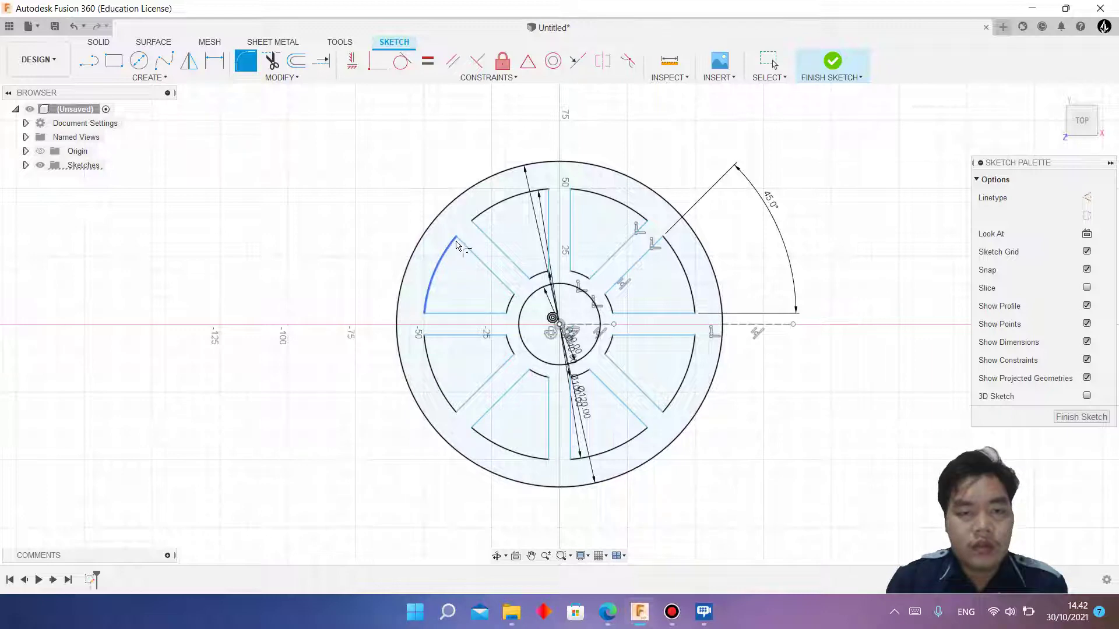
Step: Round each corner of the upper-left sector cutout with a 2 mm sketch fillet
click(457, 244)
click(454, 241)
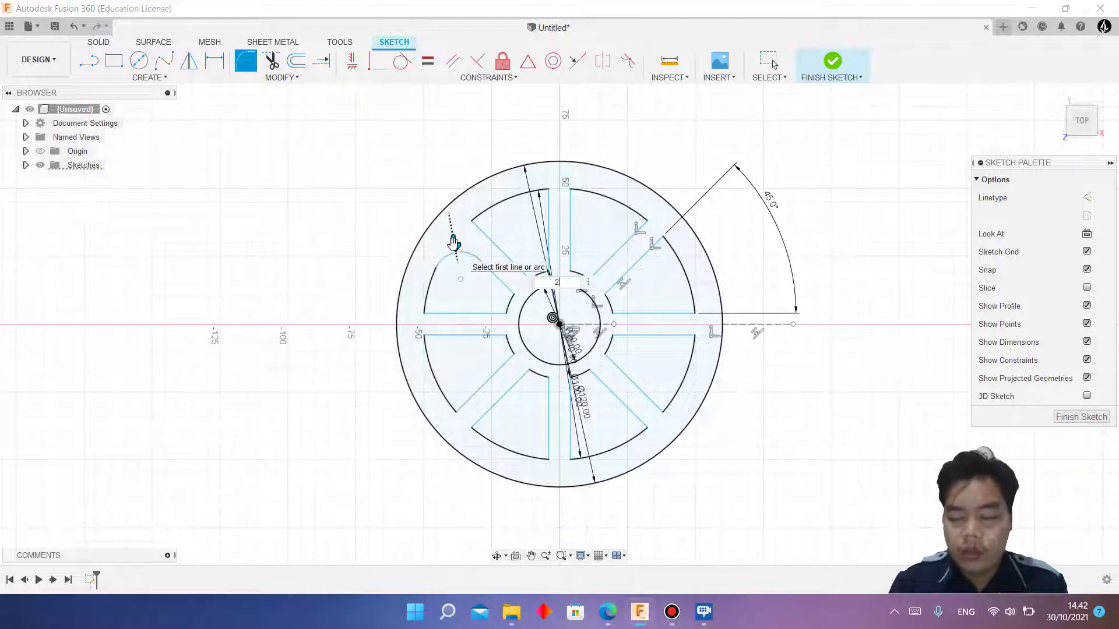
key(Return)
click(430, 280)
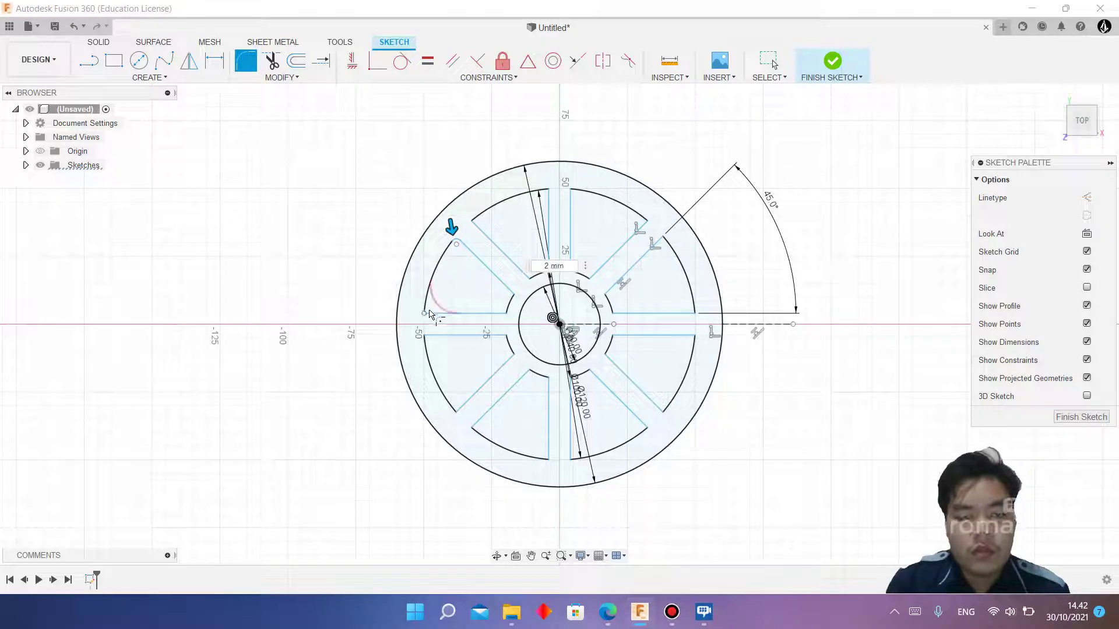
key(Return)
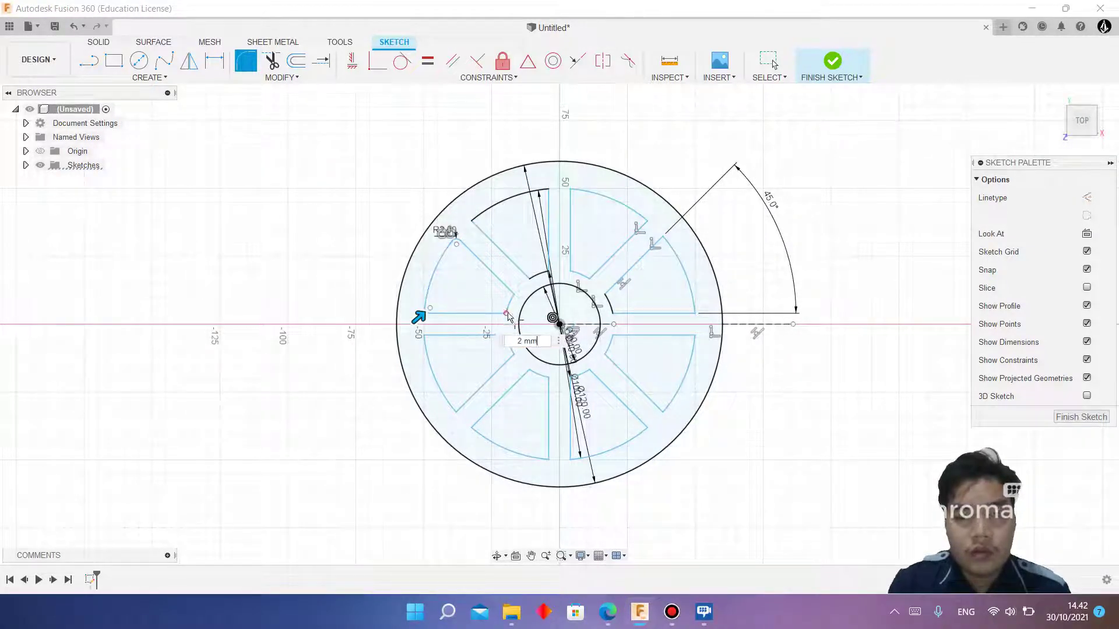
click(506, 314)
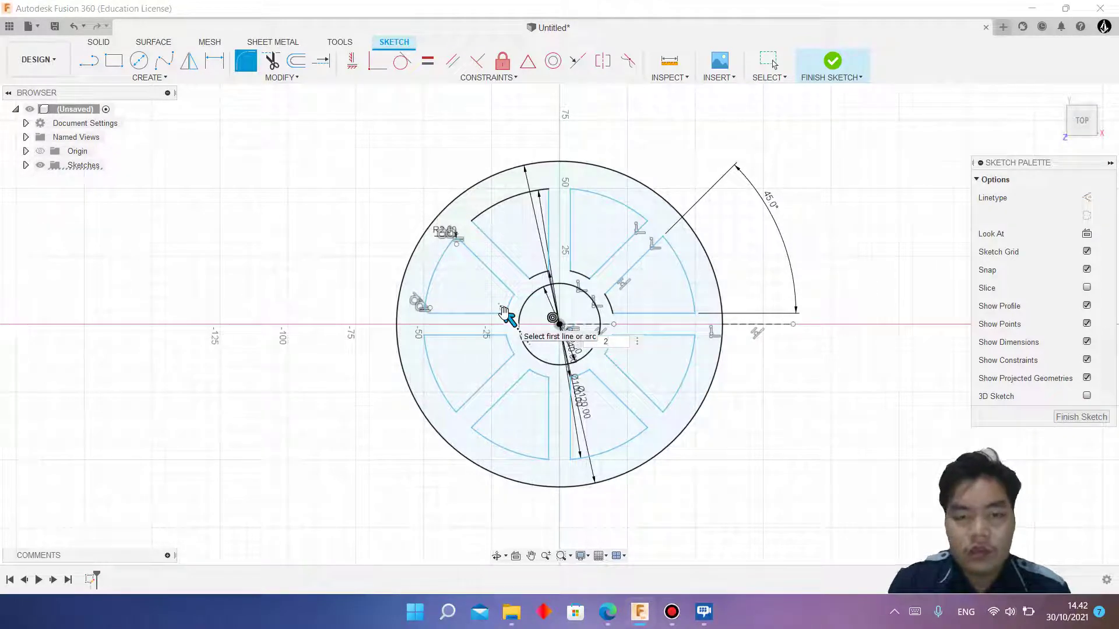
key(Return)
key(Return)
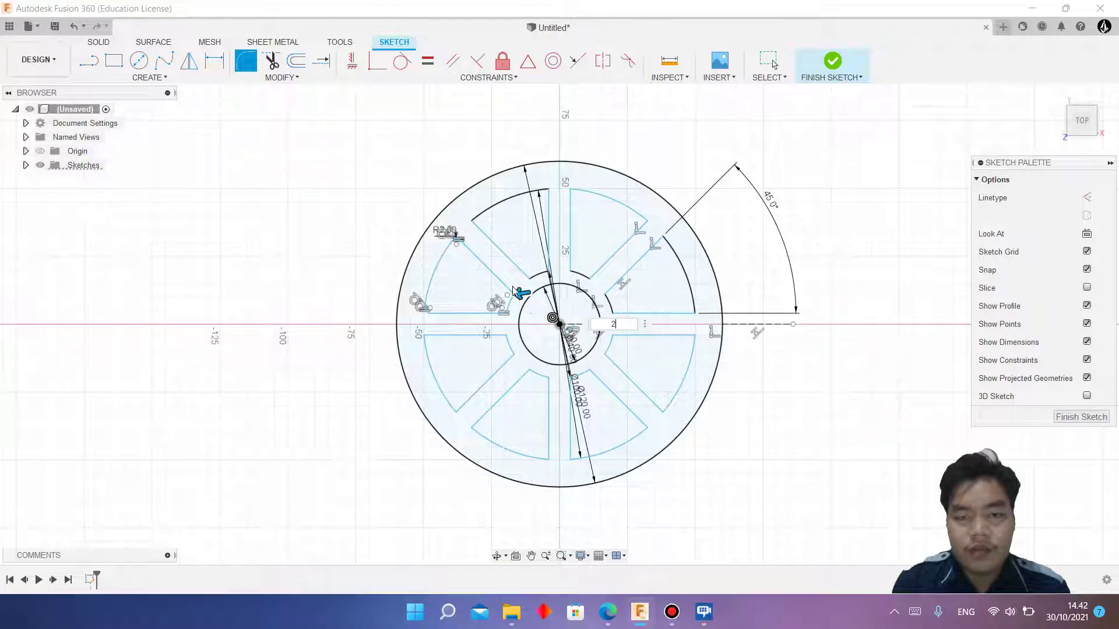
key(Escape)
scroll(464, 284, up, 2)
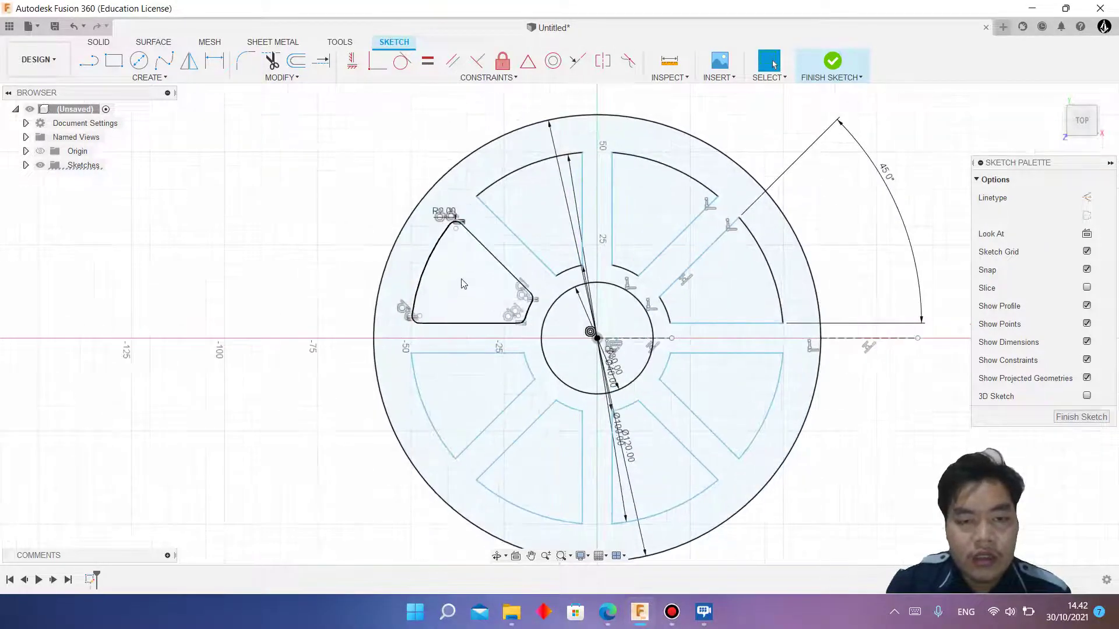
scroll(464, 283, down, 1)
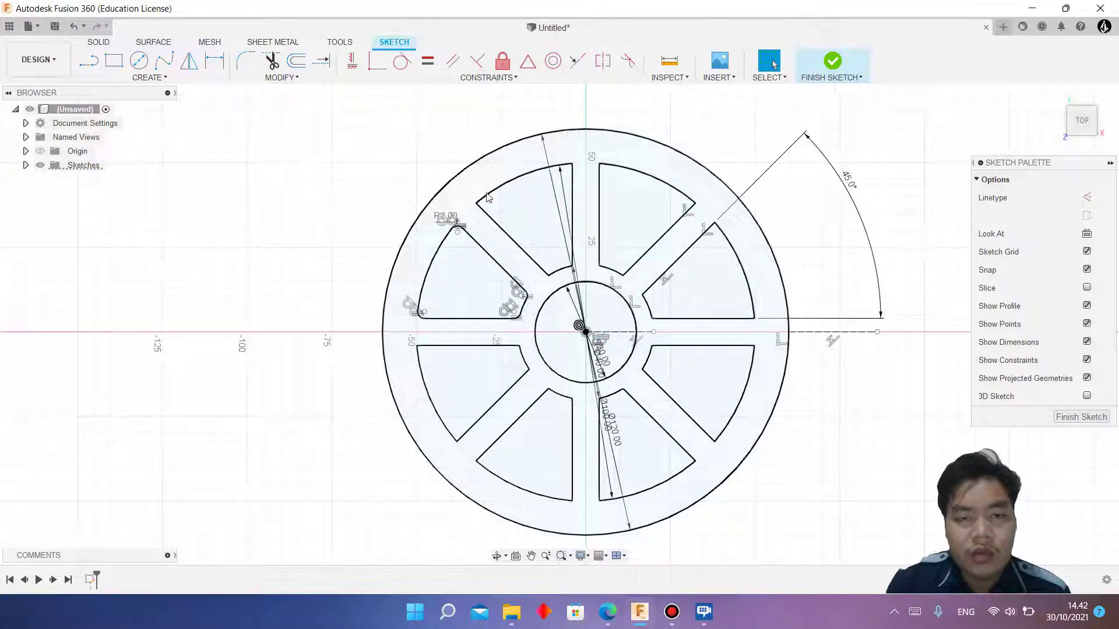
Step: Select and delete the unrounded cutout curves in the upper part of the sketch
drag(463, 182, 740, 280)
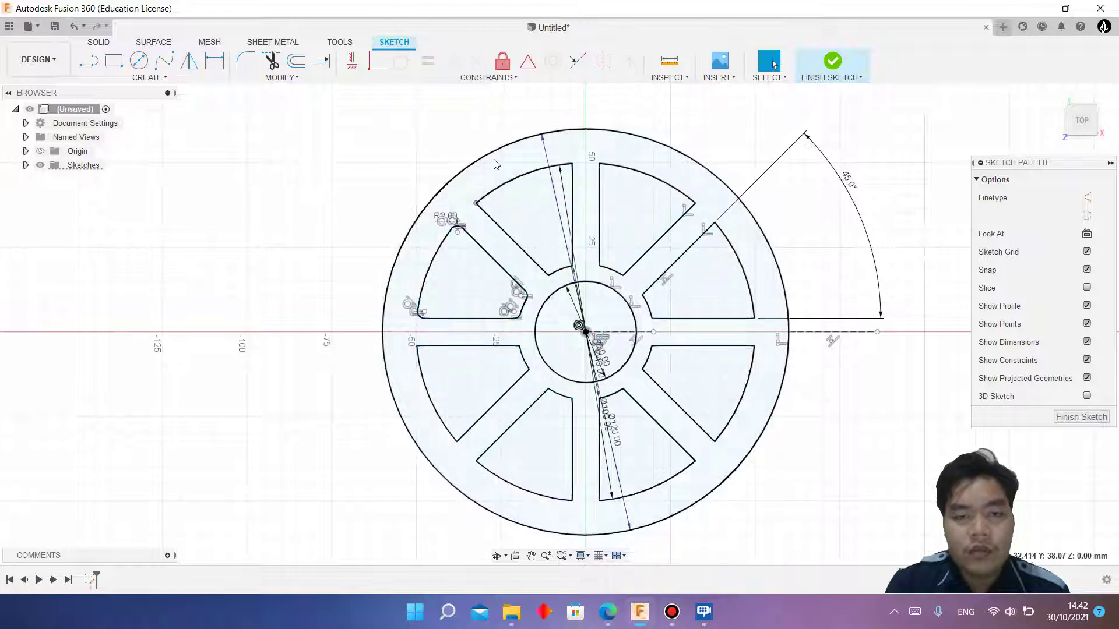
drag(482, 145, 754, 317)
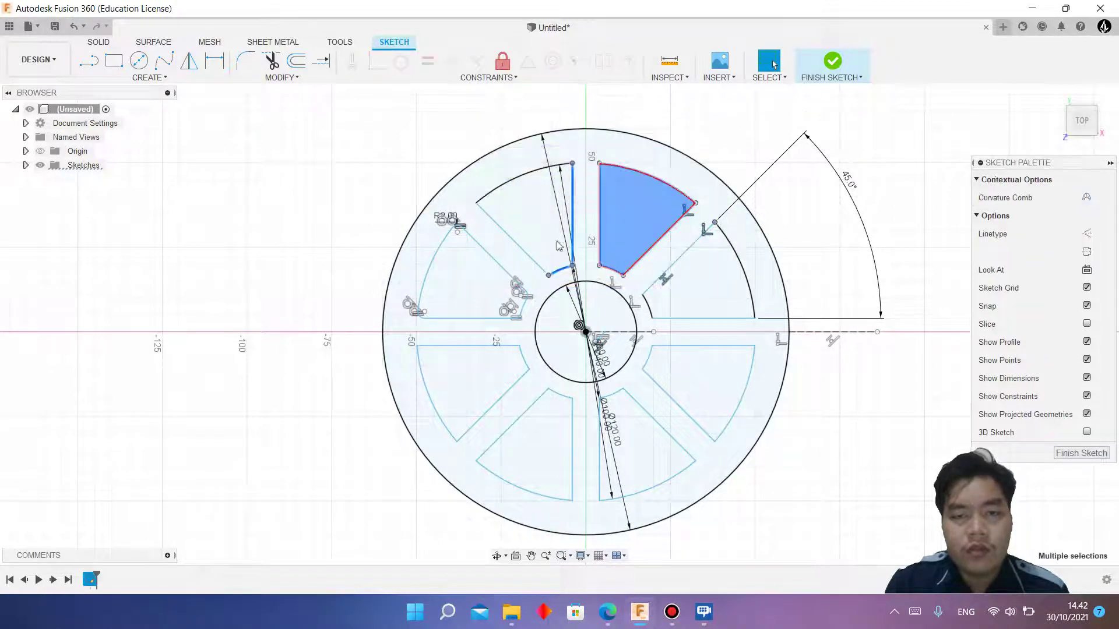
drag(461, 149, 641, 291)
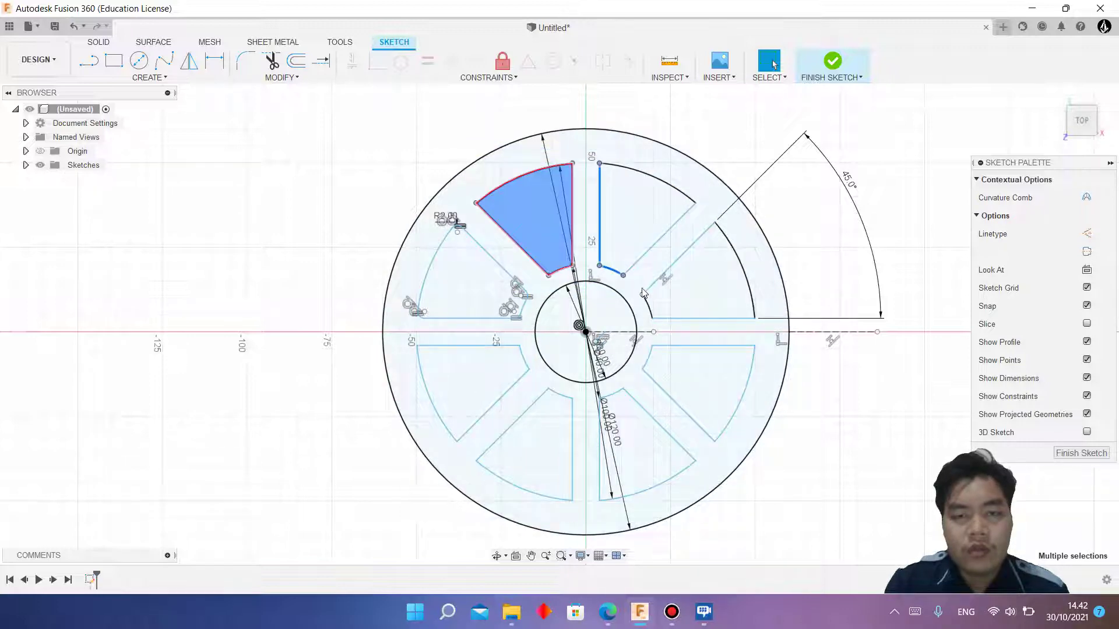
click(597, 146)
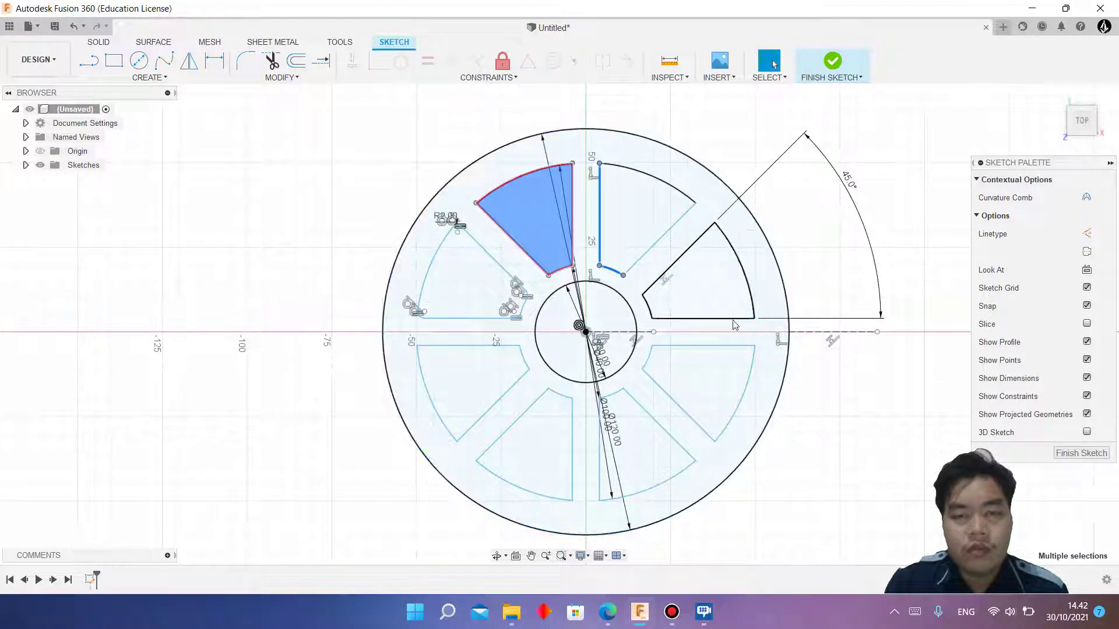
key(Delete)
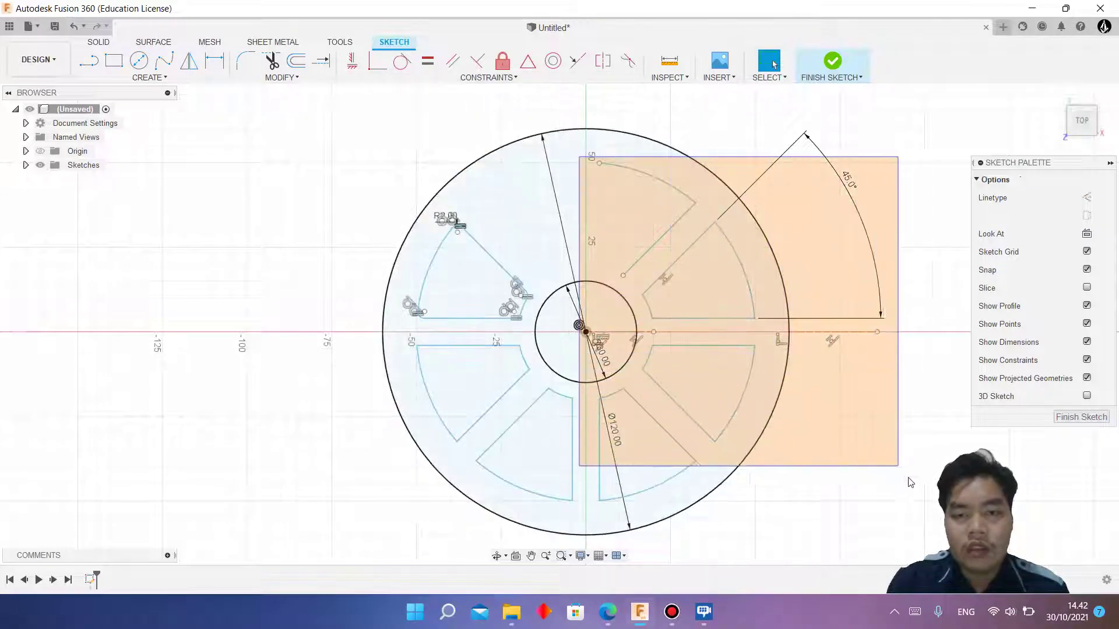
Step: Delete the three right-hand sectors and the two lower-left sectors
drag(609, 209, 943, 514)
key(Delete)
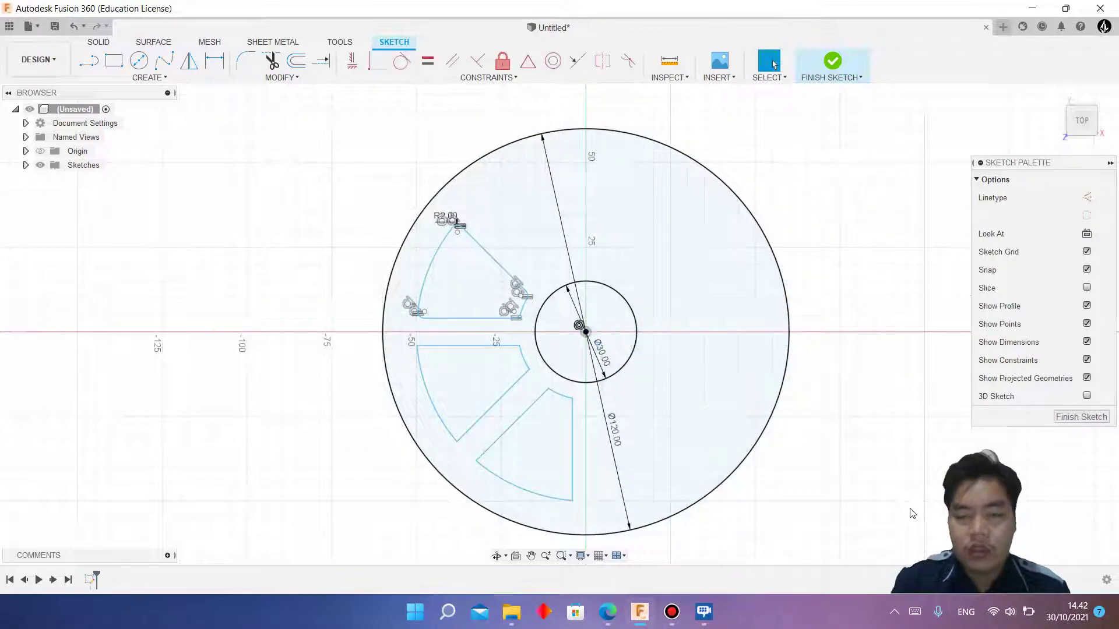
drag(345, 320, 643, 551)
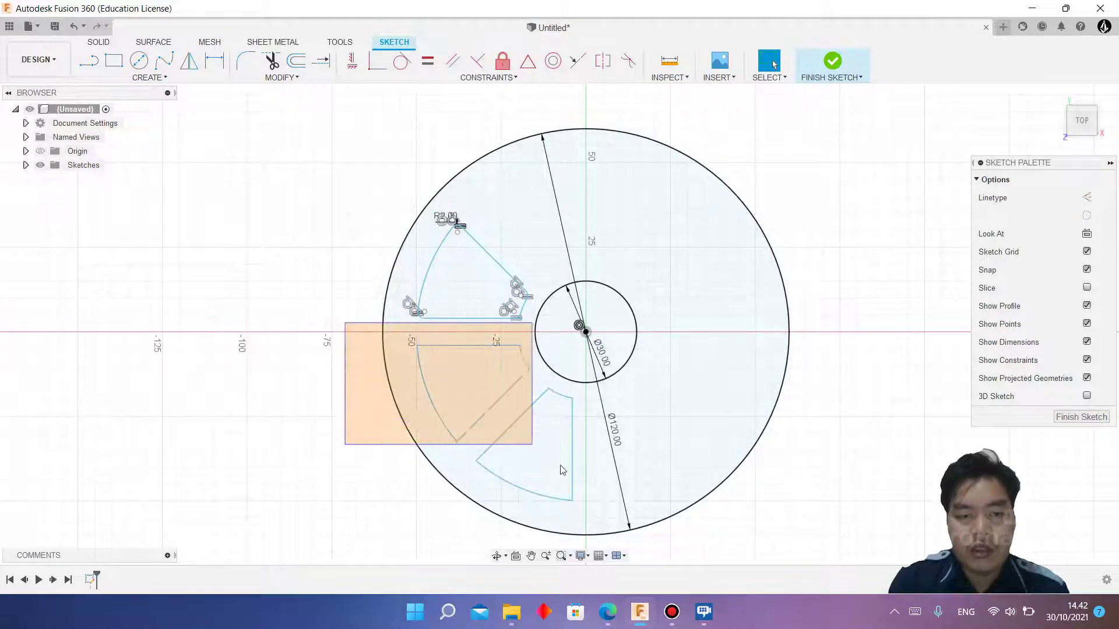
key(Delete)
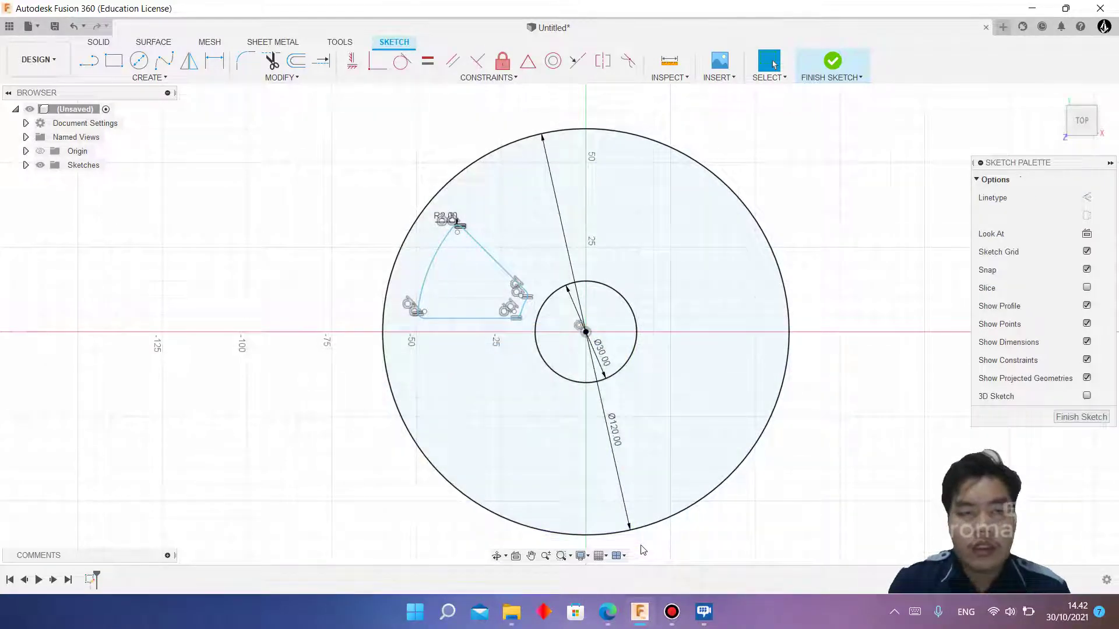
Step: Start a circular pattern of the filleted cutout's curves, replacing a mistaken rectangular pattern
click(157, 77)
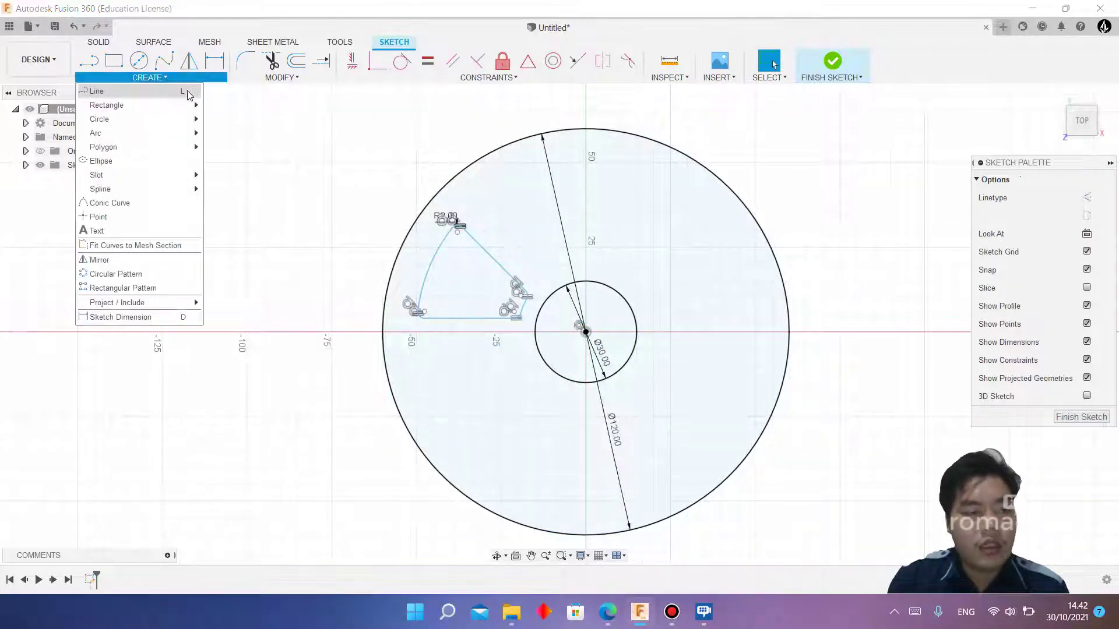
click(126, 288)
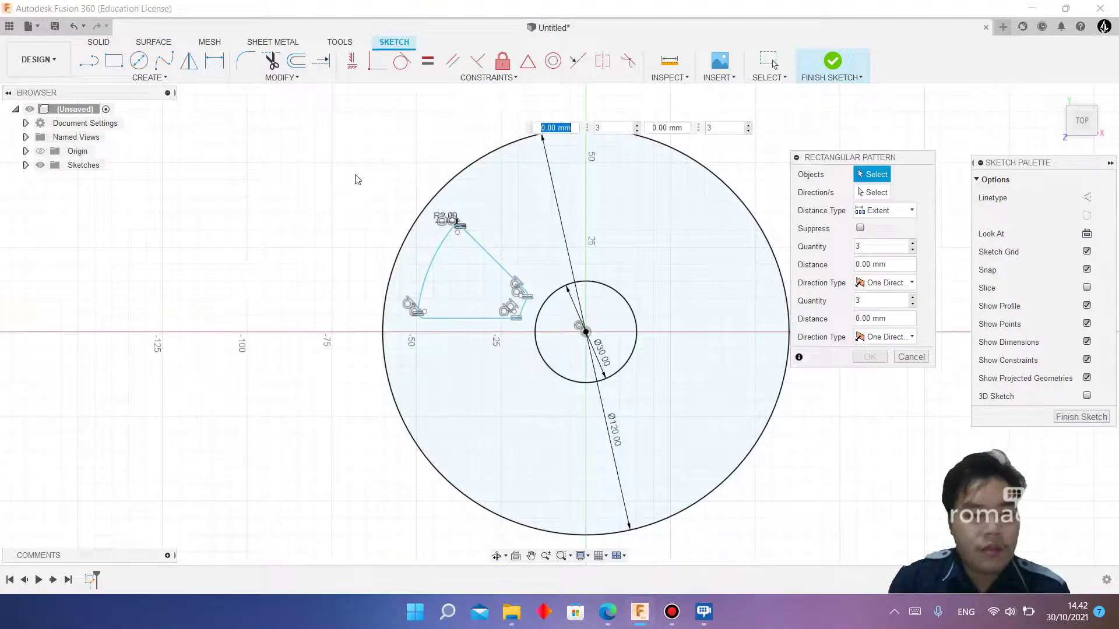
drag(355, 175, 546, 379)
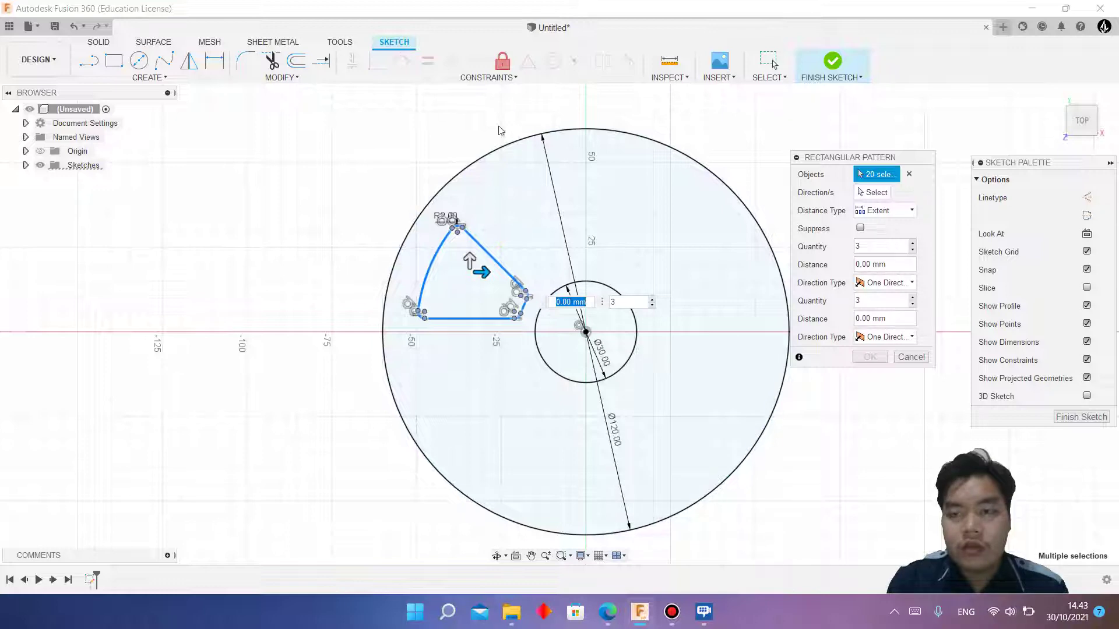
click(150, 78)
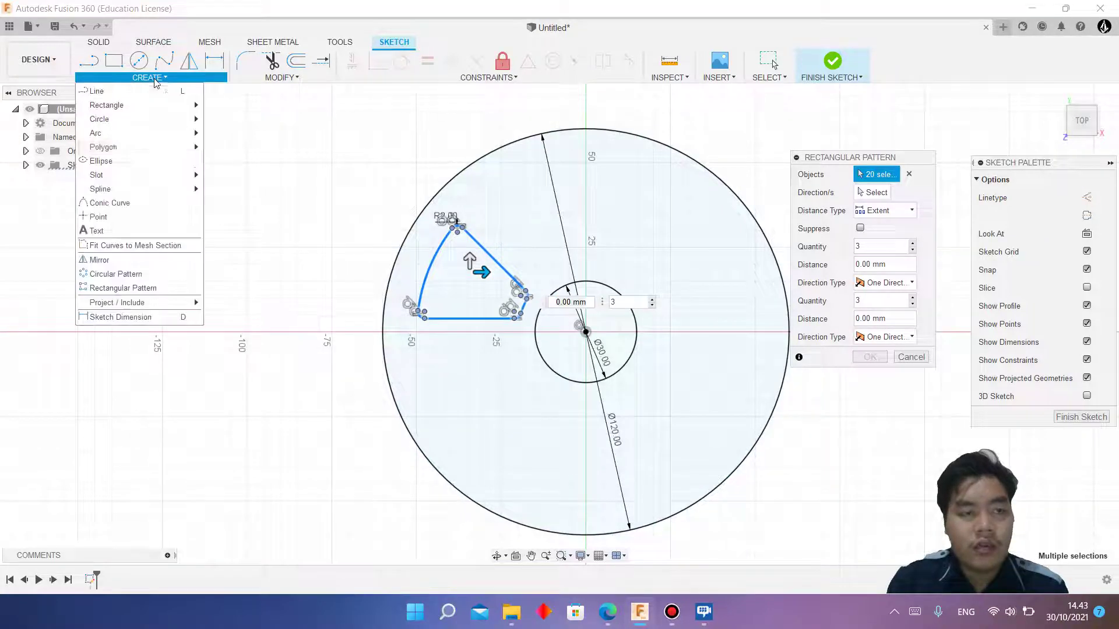
click(147, 274)
drag(313, 157, 549, 376)
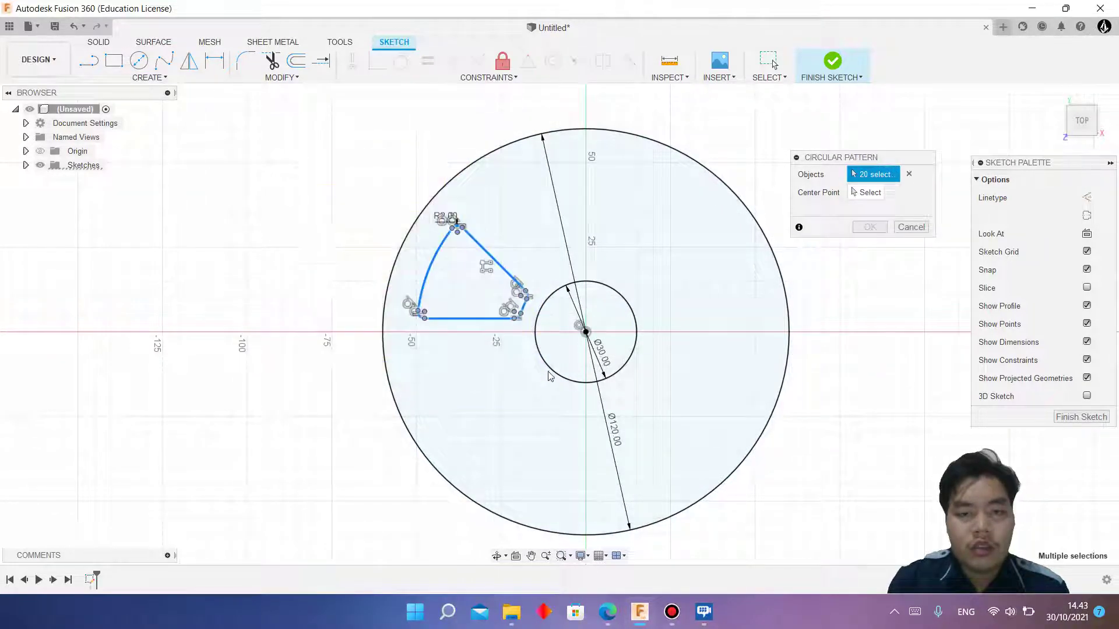
Step: Centre the pattern on the hub circle and confirm eight copies after checking the PDF
click(866, 192)
click(634, 353)
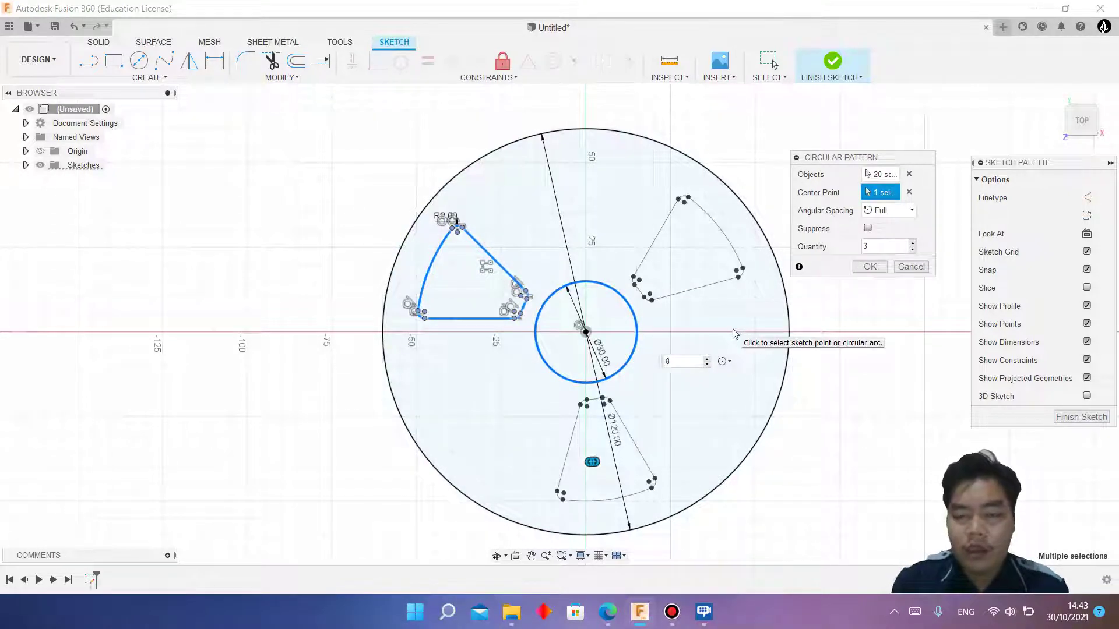
click(610, 612)
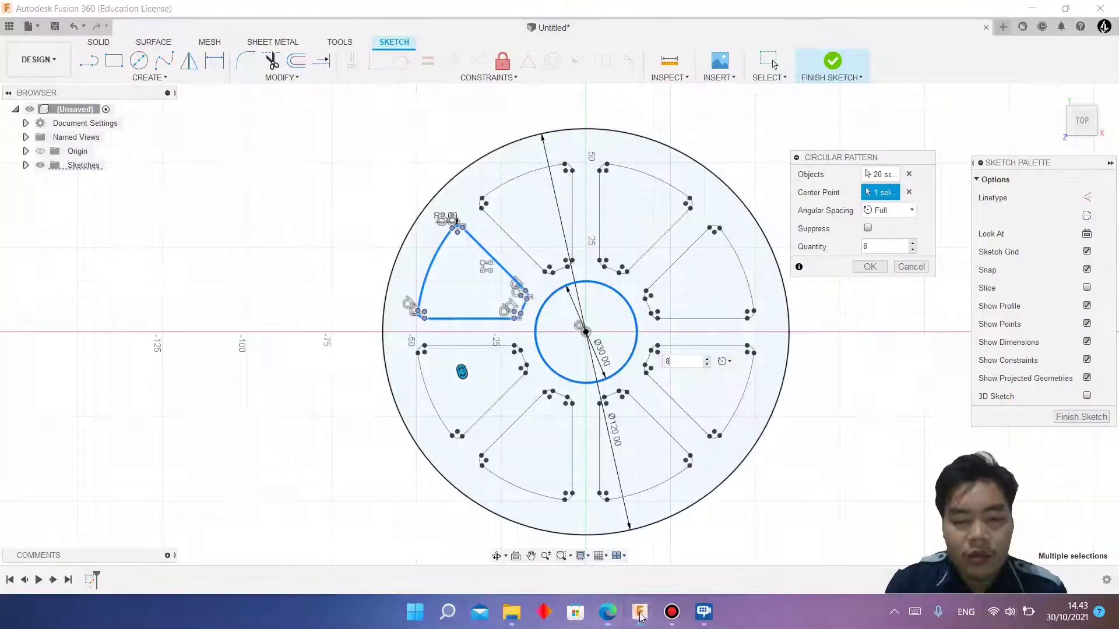
click(640, 612)
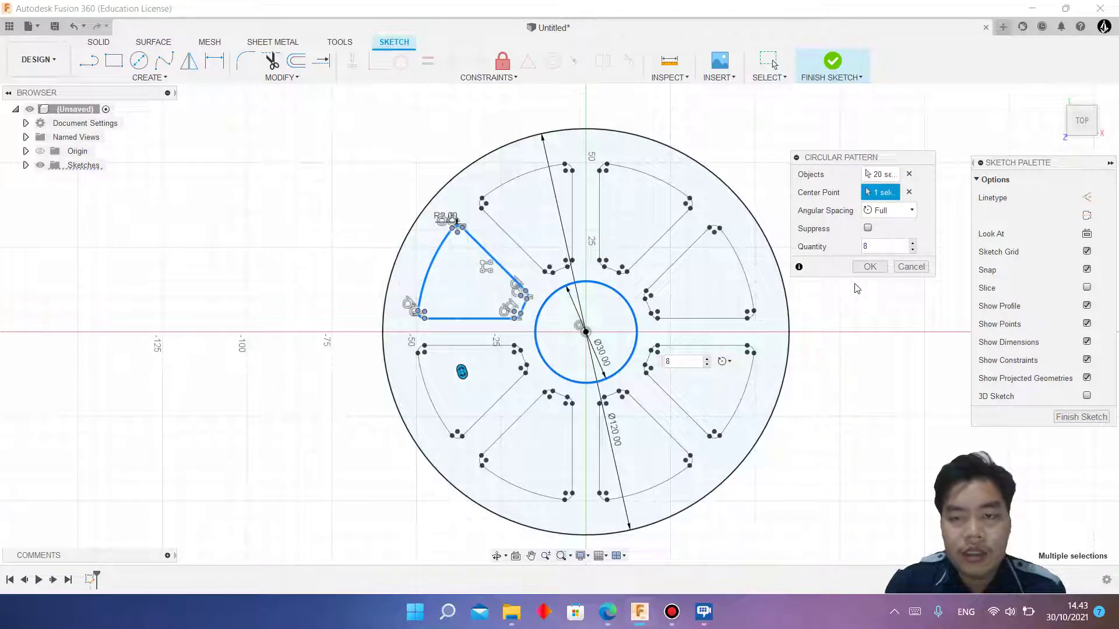
click(869, 269)
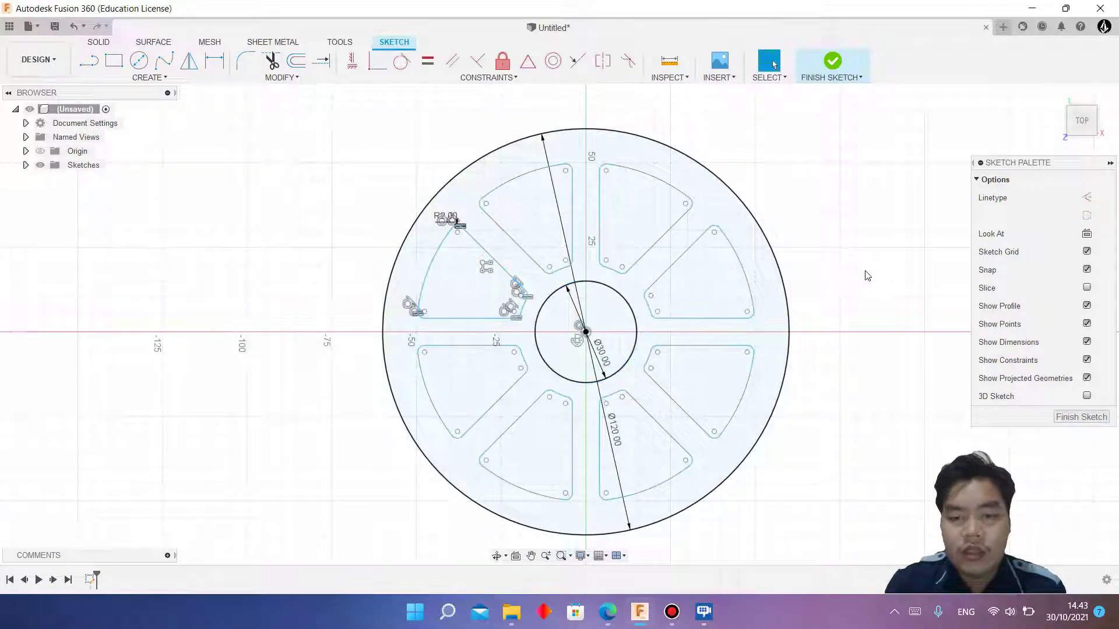
Step: Finish the sketch and extrude the wheel ring profile 4 mm as a new body
click(839, 63)
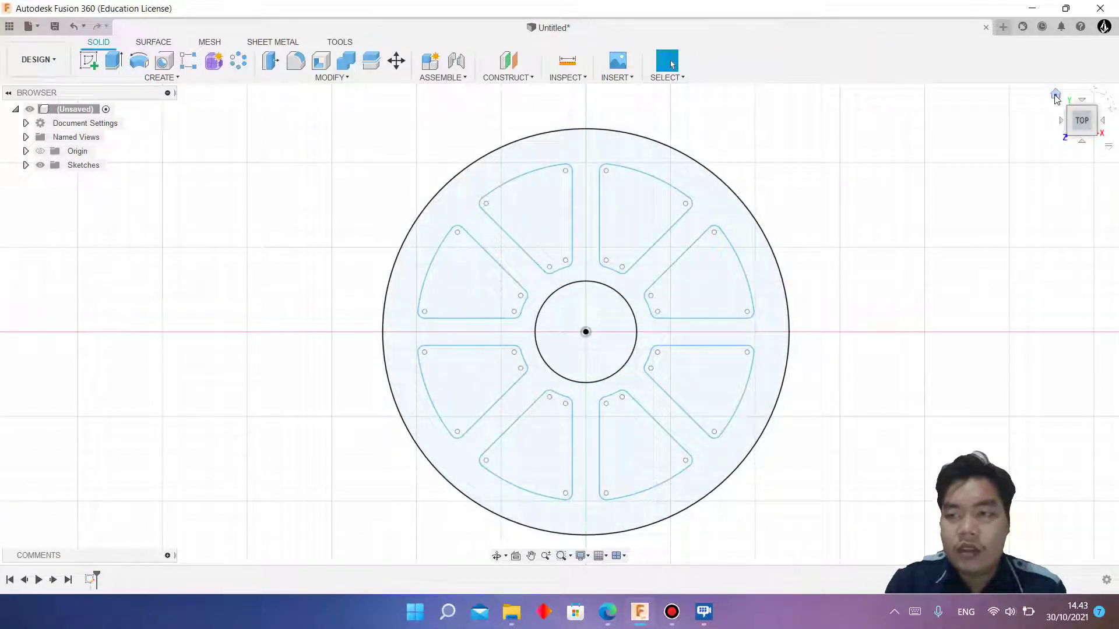
click(1055, 95)
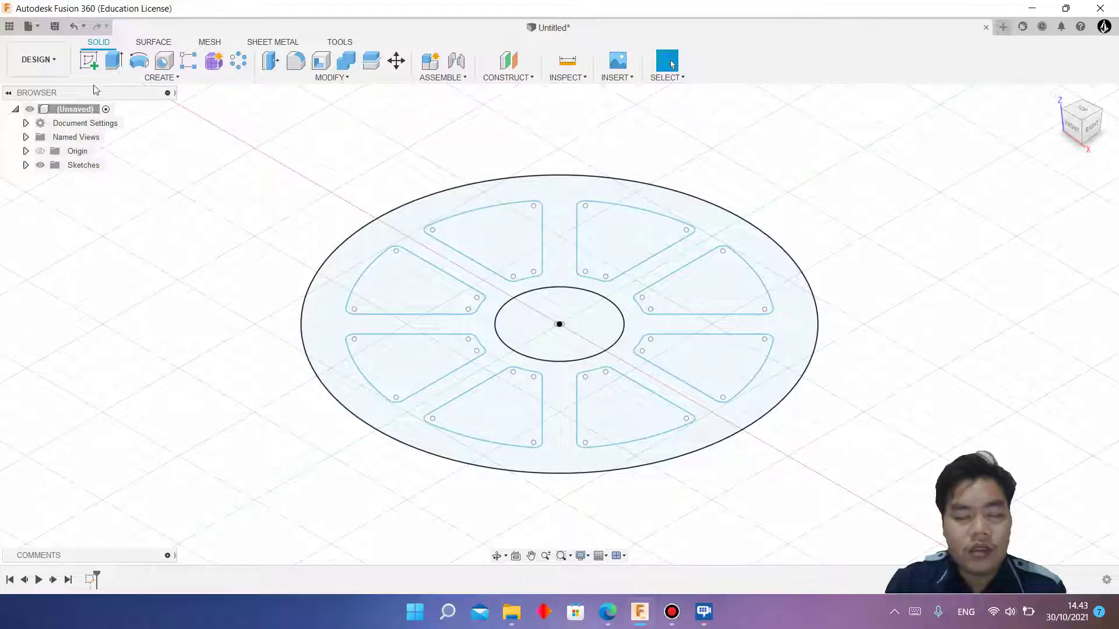
click(121, 64)
click(366, 245)
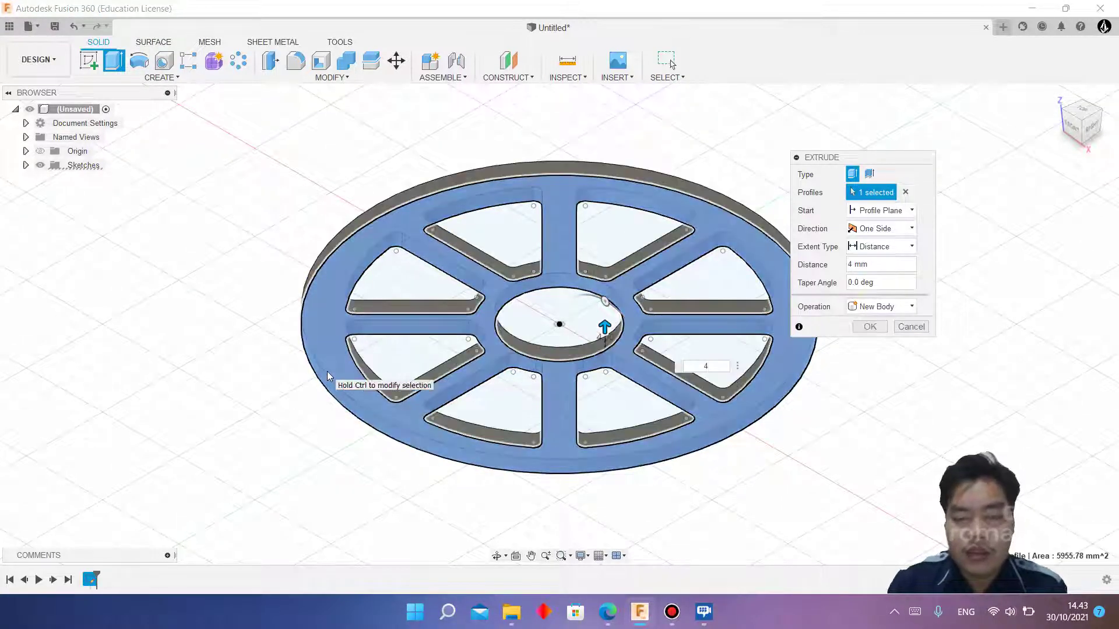
click(871, 328)
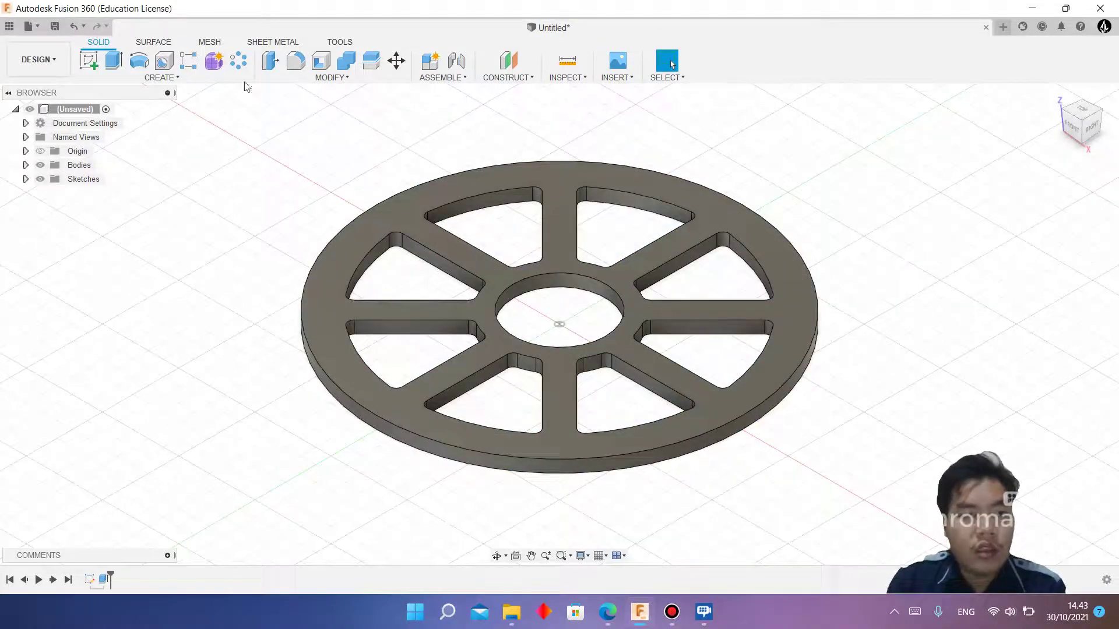
Step: Apply a 2 mm fillet to the wheel's outer rim edges
click(295, 60)
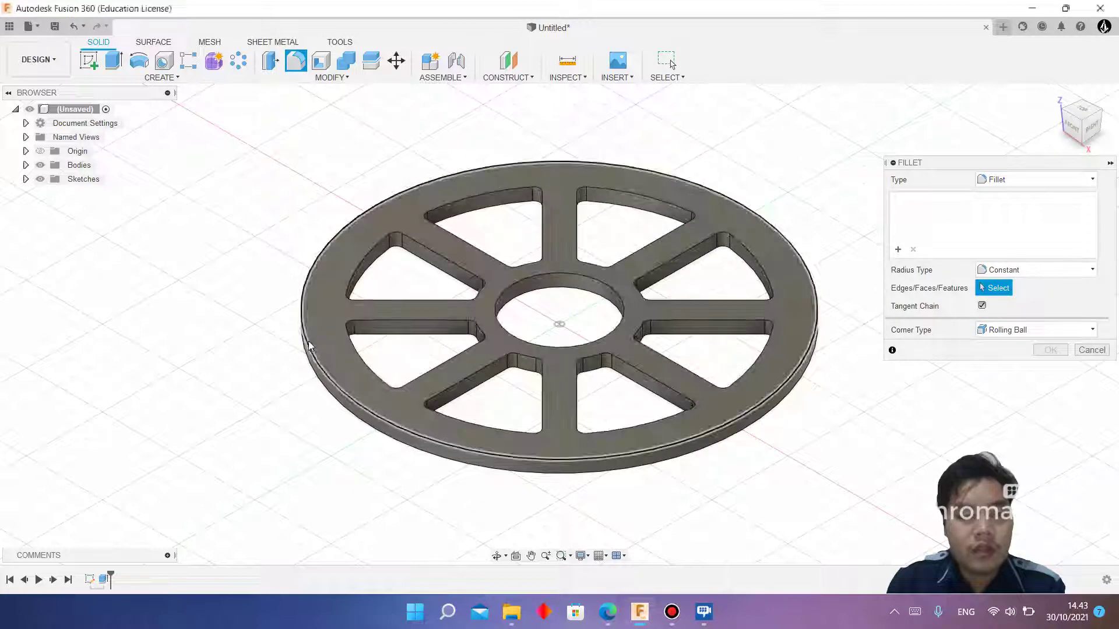
click(309, 345)
text(2)
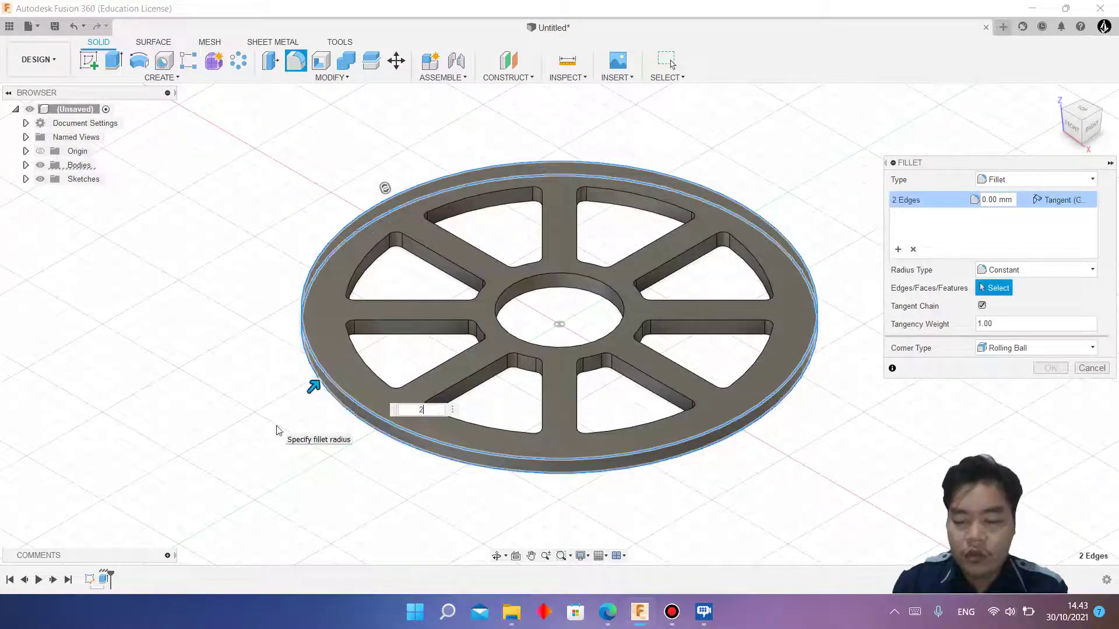
key(Return)
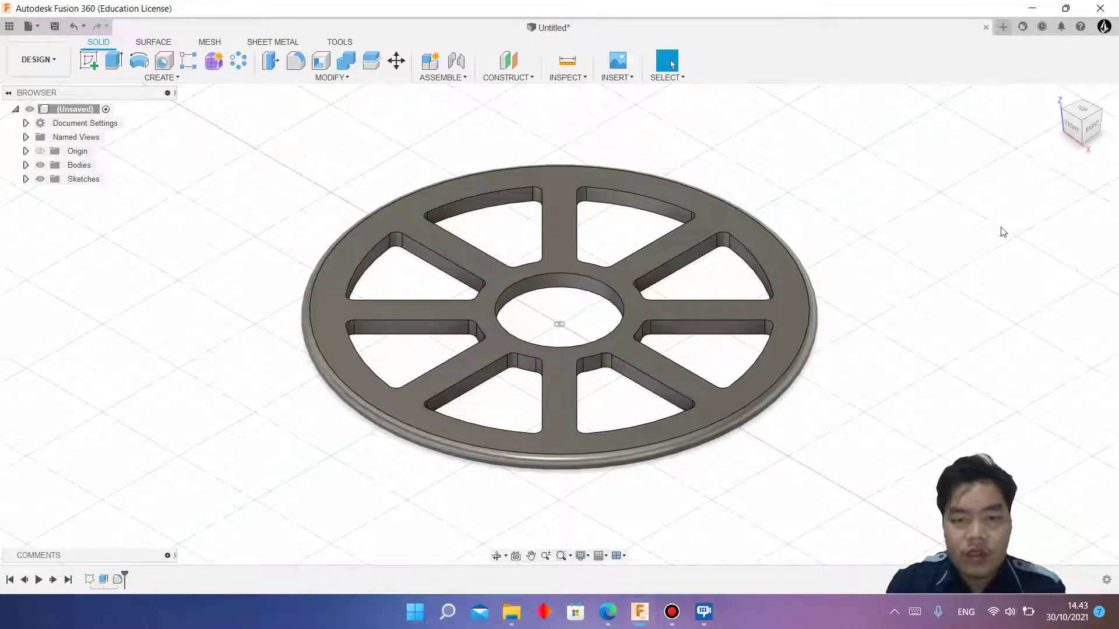
Step: Orbit the wheel and compare it with the drawing's section view in the PDF
drag(1074, 112, 1086, 95)
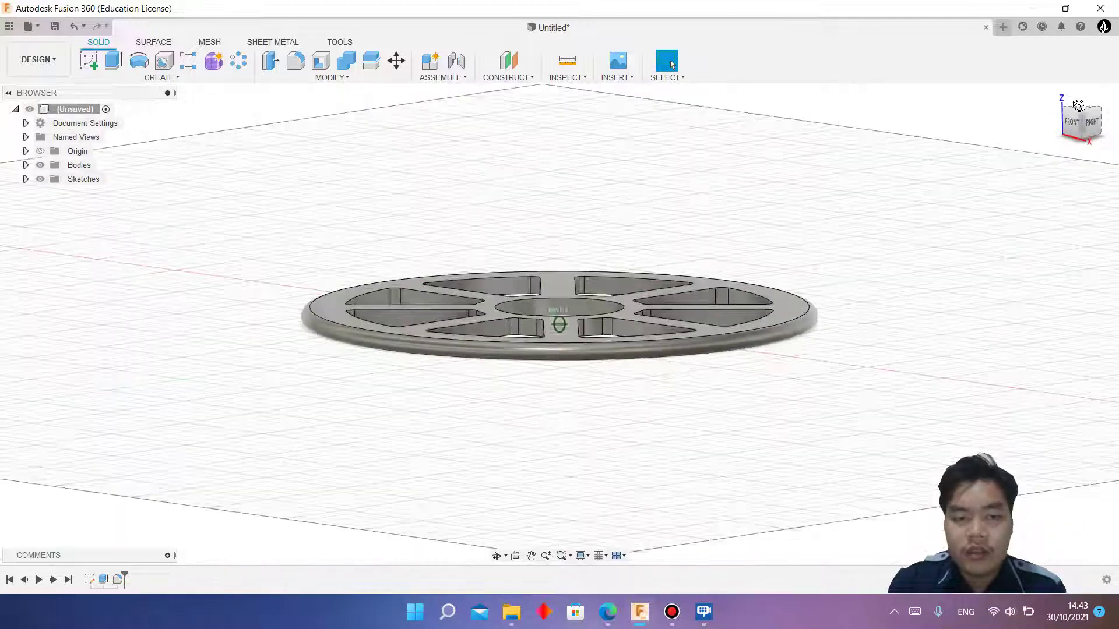
click(608, 612)
scroll(616, 542, down, 1)
scroll(616, 542, down, 4)
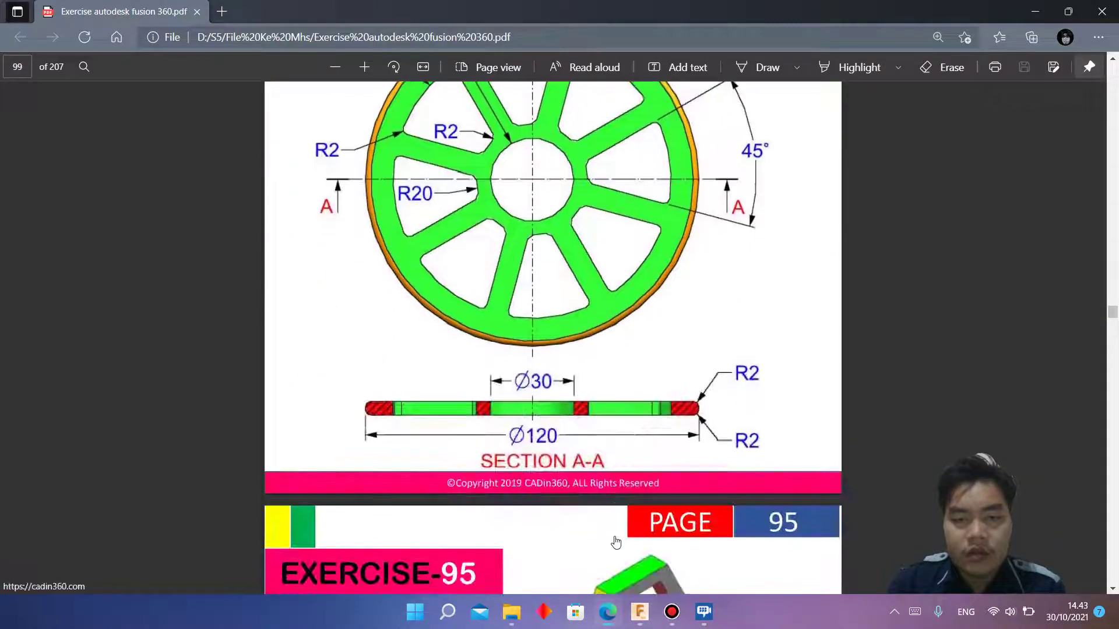
mouse_move(639, 612)
click(657, 587)
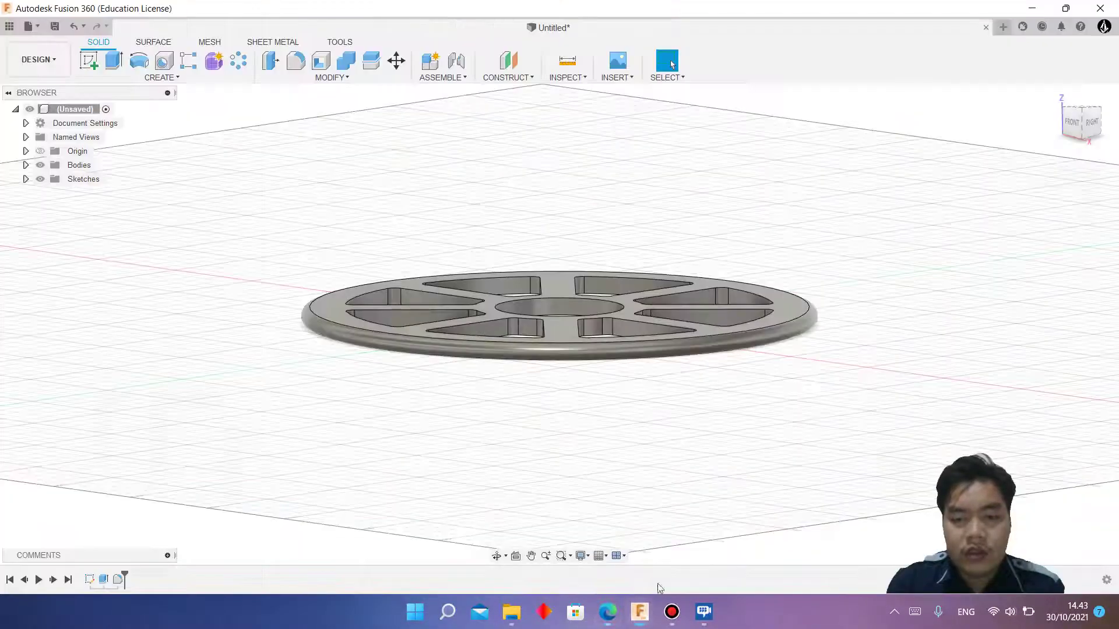
mouse_move(557, 303)
shift+middle_down()
mouse_move(558, 325)
mouse_move(770, 523)
shift+middle_up()
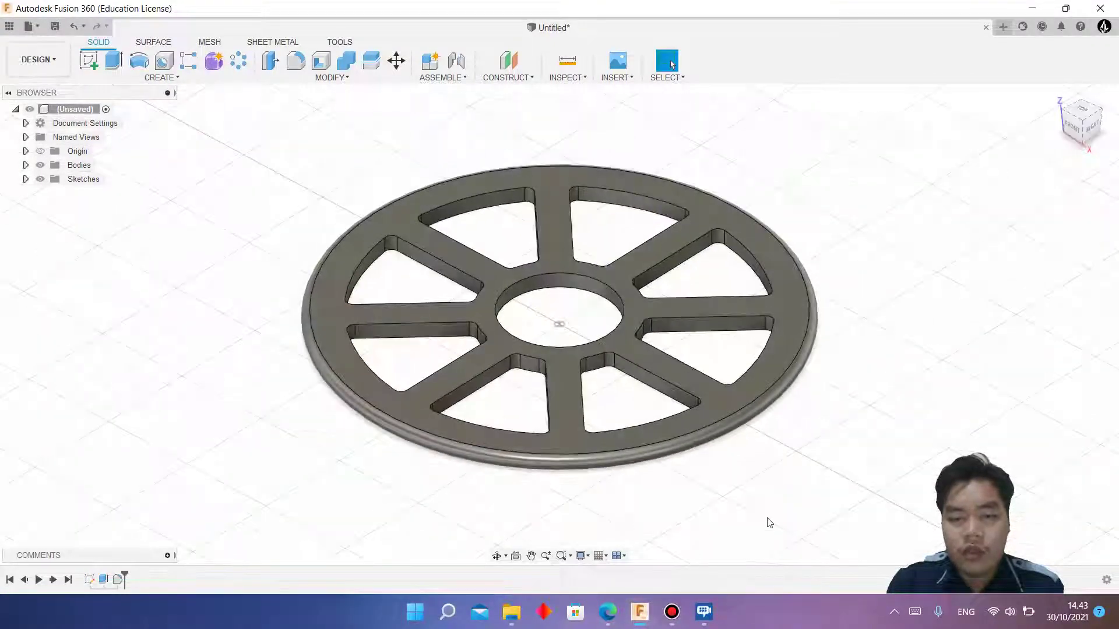